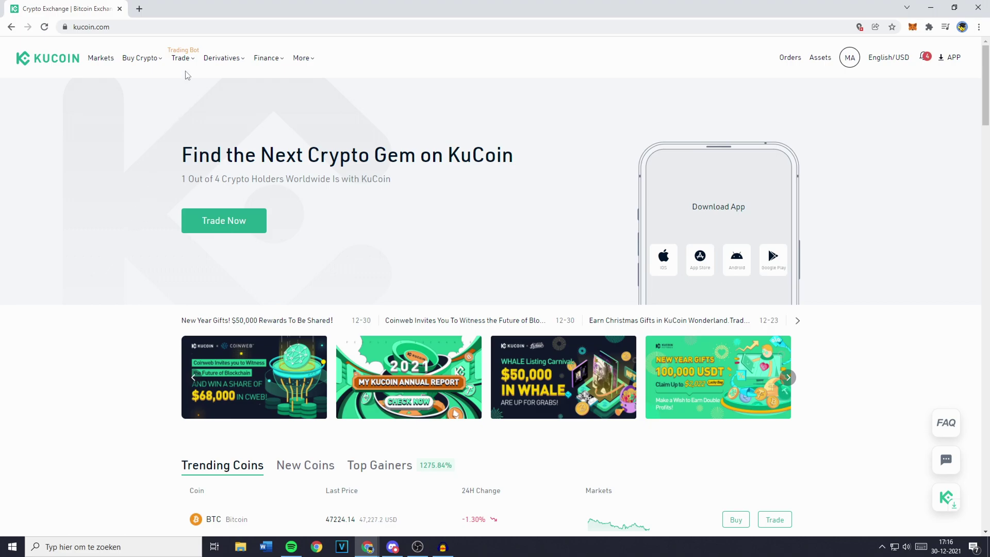
# Step: Go to KuCoin's Trading Bot page and scroll down to the bot strategy cards
pyautogui.moveTo(181, 58)
pyautogui.click(177, 204)
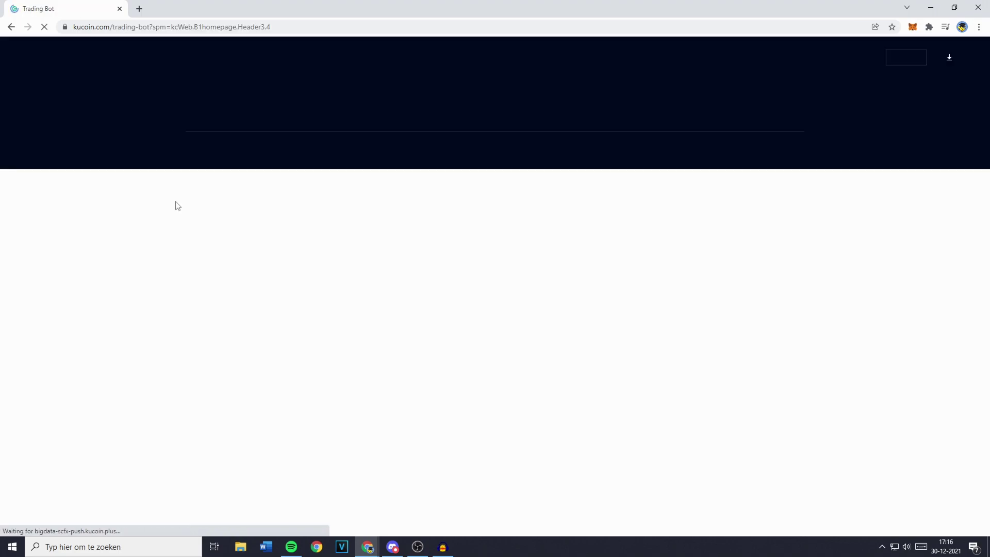
pyautogui.scroll(-1, 220, 361)
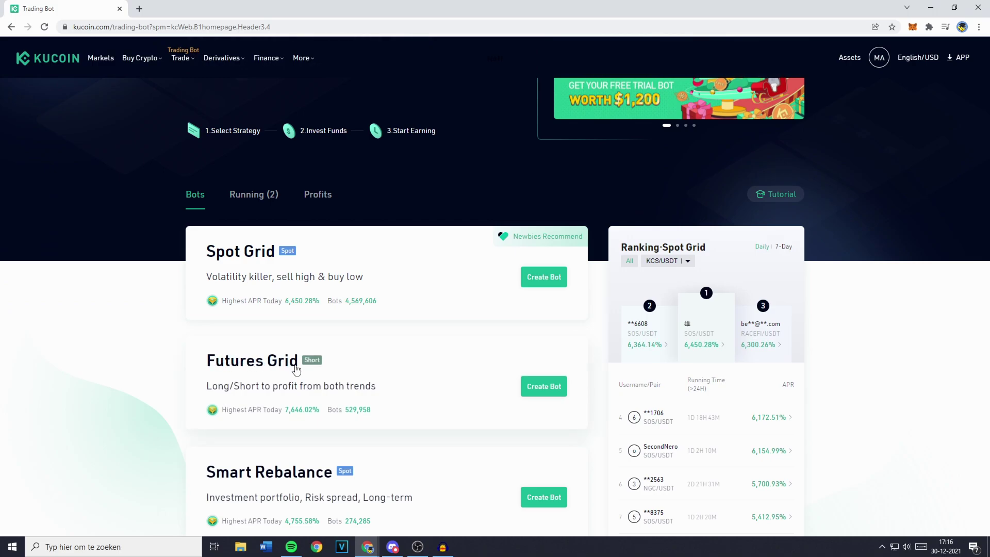
# Step: Create a customized Futures Grid bot on BTCPERP/USDT, leaving it set to Short at 1x
pyautogui.click(527, 389)
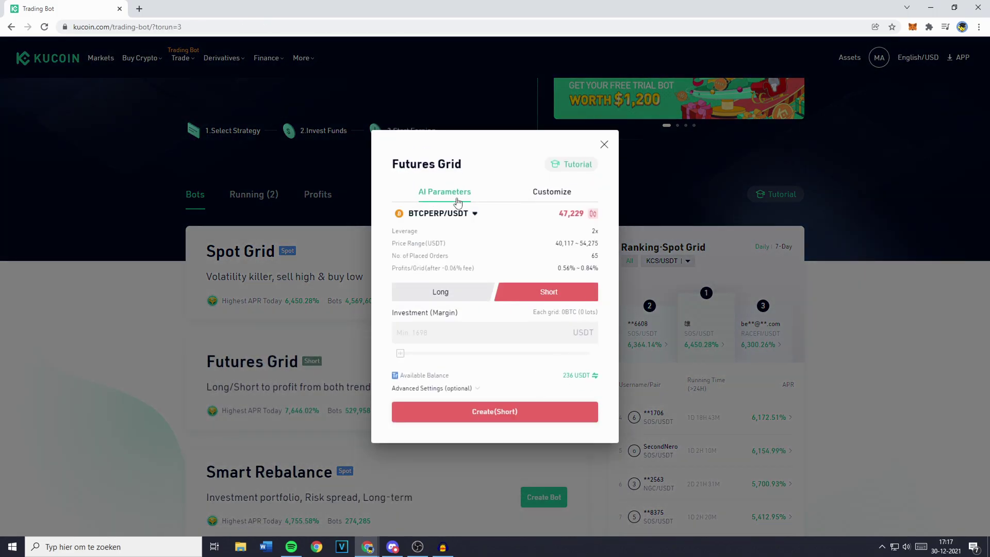
pyautogui.click(541, 194)
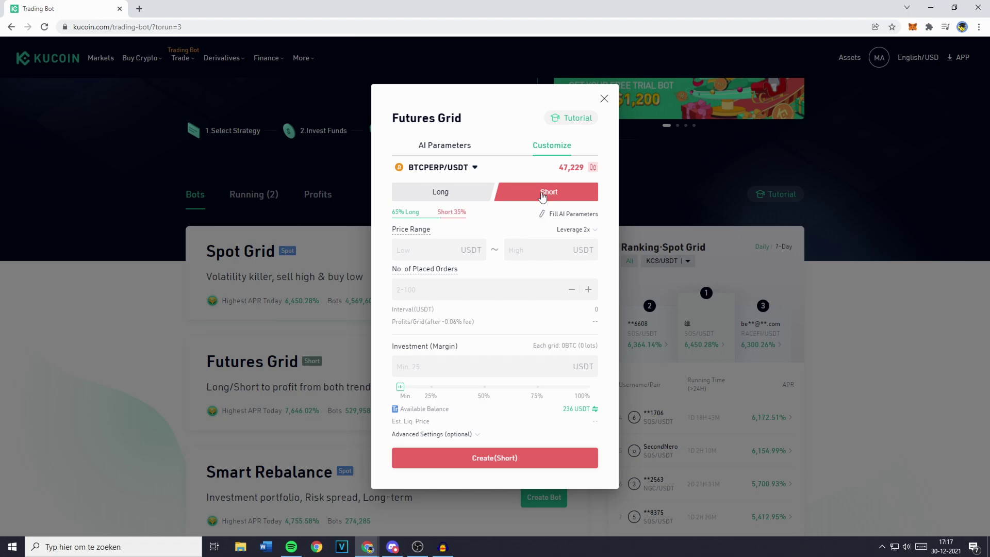
pyautogui.click(438, 168)
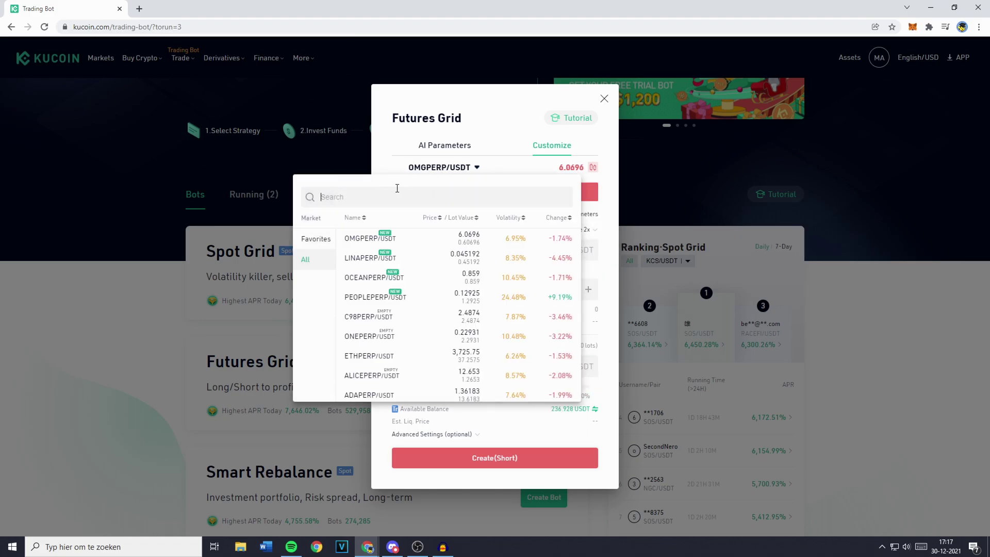
pyautogui.write('btc')
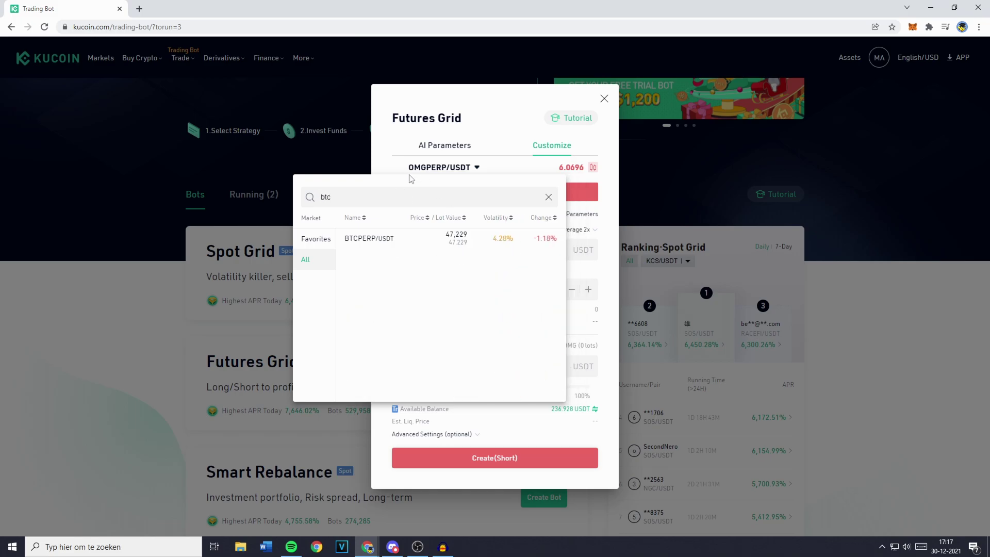
pyautogui.click(400, 246)
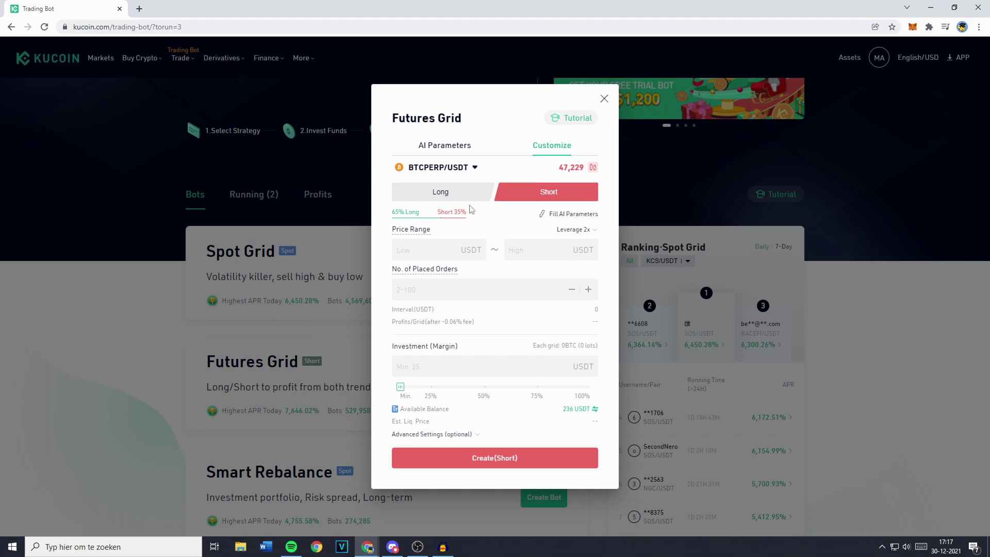
pyautogui.click(445, 200)
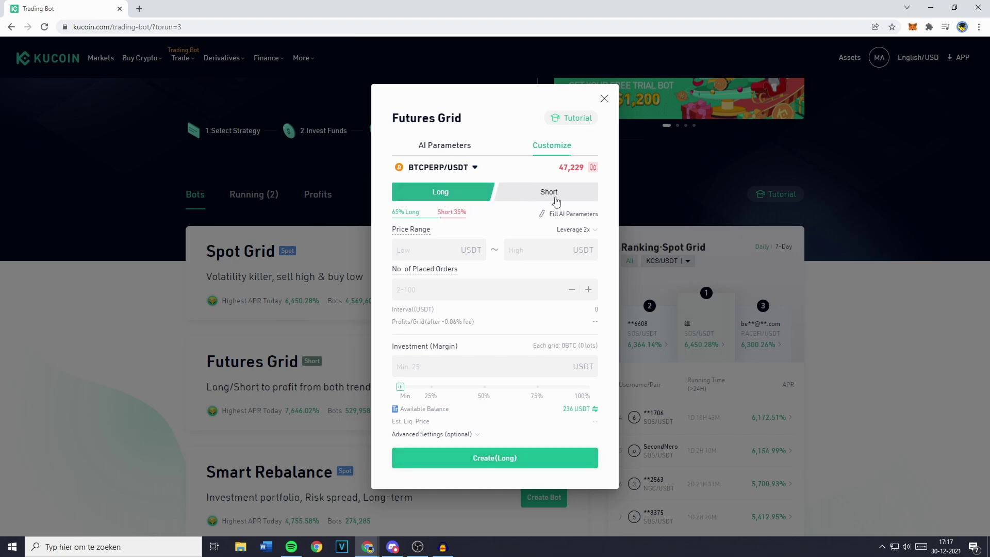
pyautogui.click(555, 199)
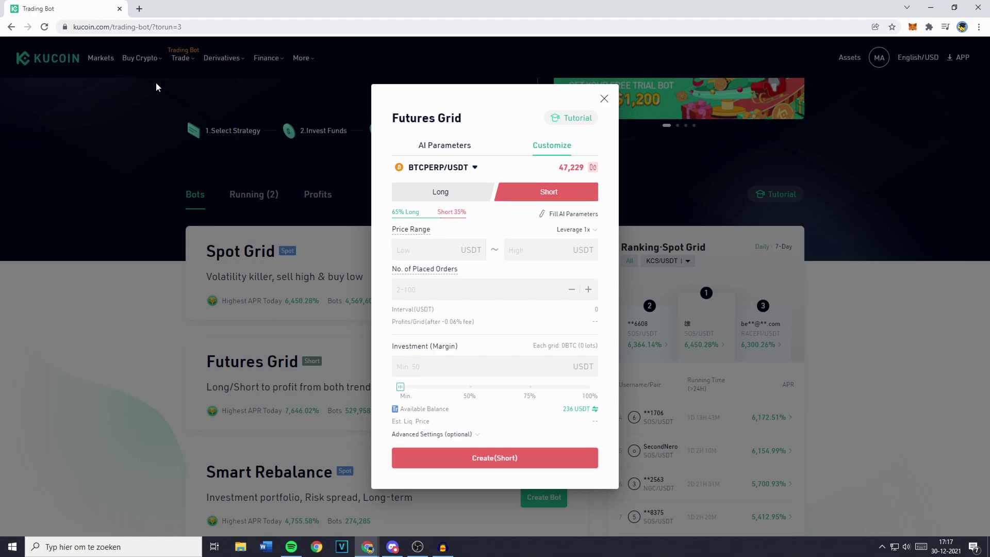
# Step: Open the TradingView chart in a new browser tab, leaving room on the right
pyautogui.click(139, 9)
pyautogui.write('trad')
pyautogui.press('Return')
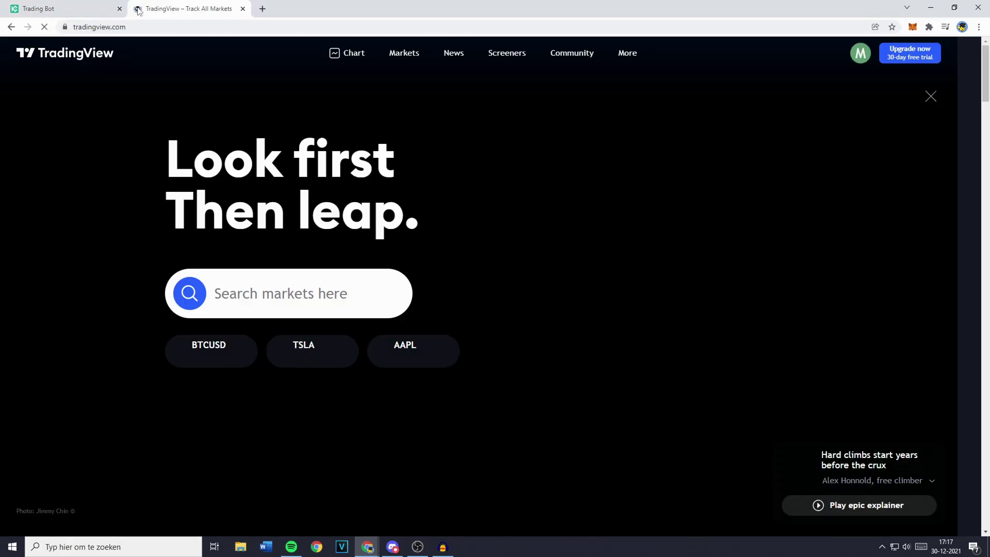
pyautogui.click(334, 56)
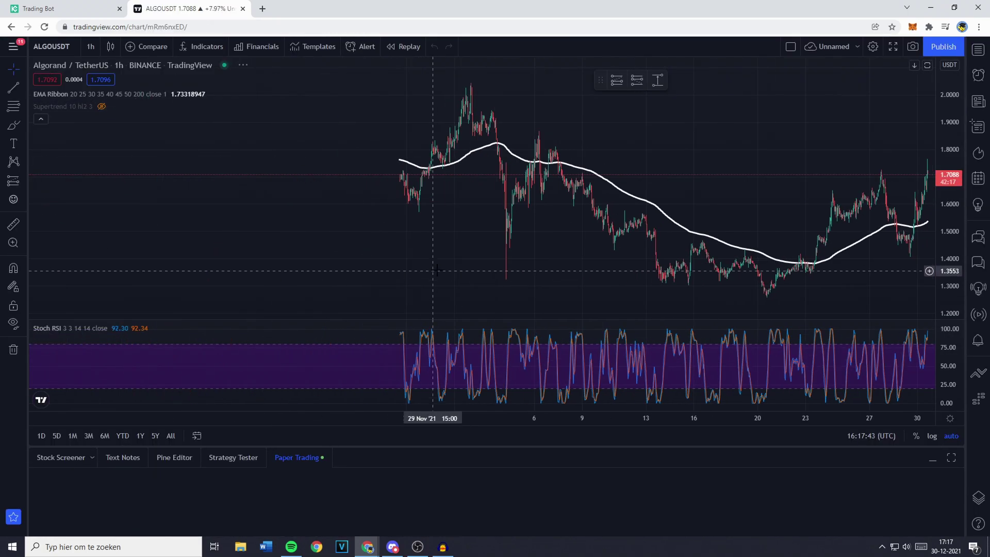
pyautogui.moveTo(437, 270); pyautogui.dragTo(294, 265)
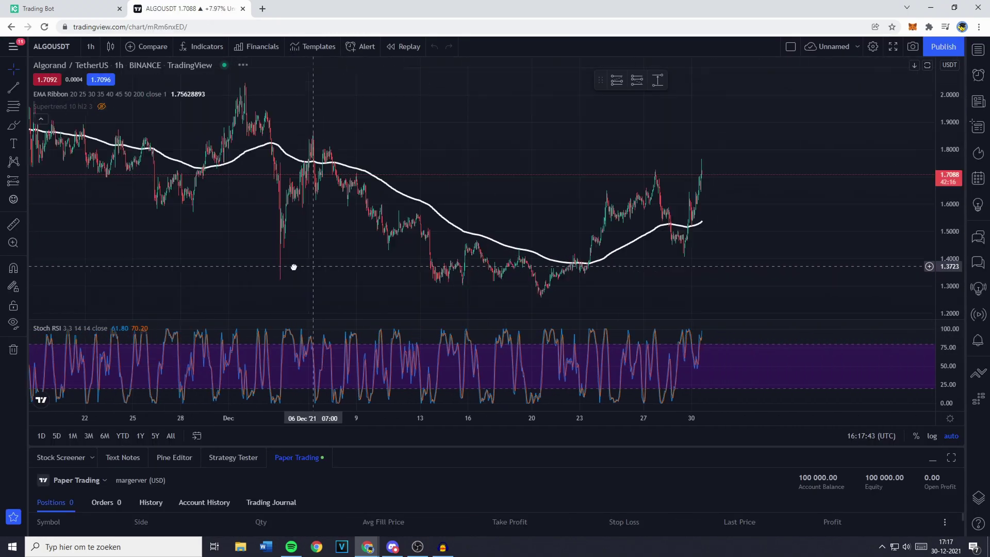
# Step: Switch the chart symbol to KuCoin's BTCUSDT (Bitcoin / Tether) market
pyautogui.click(47, 48)
pyautogui.write('BT')
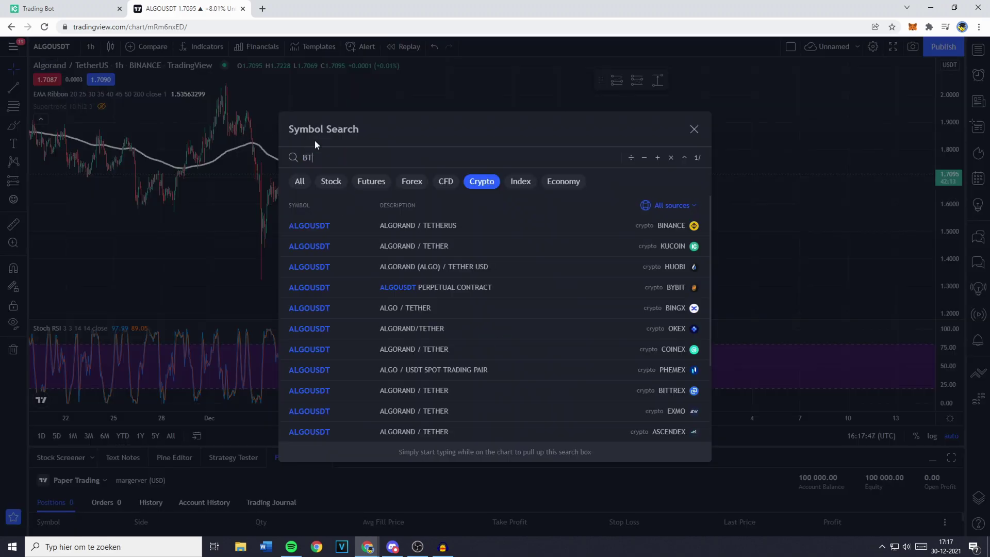
pyautogui.write('CUSDT')
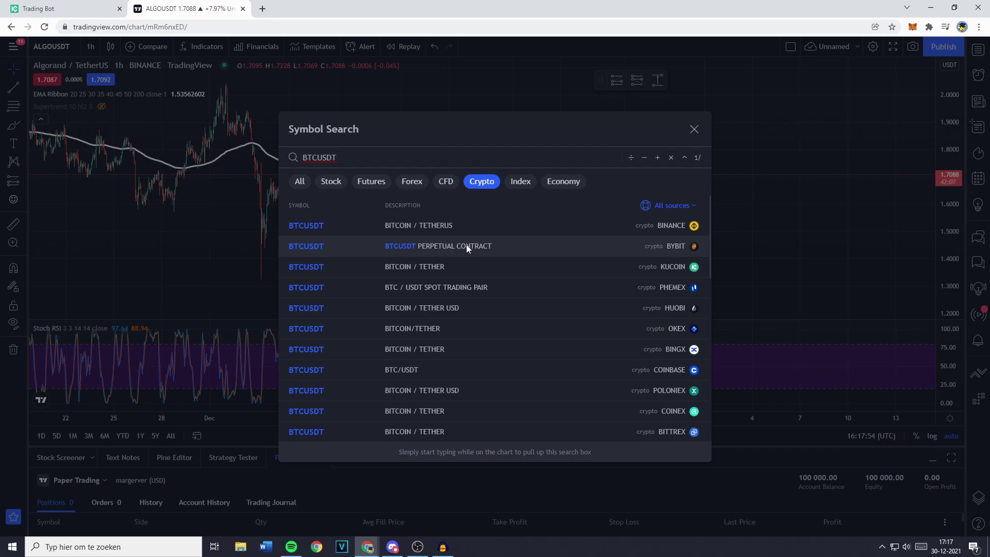
pyautogui.click(397, 245)
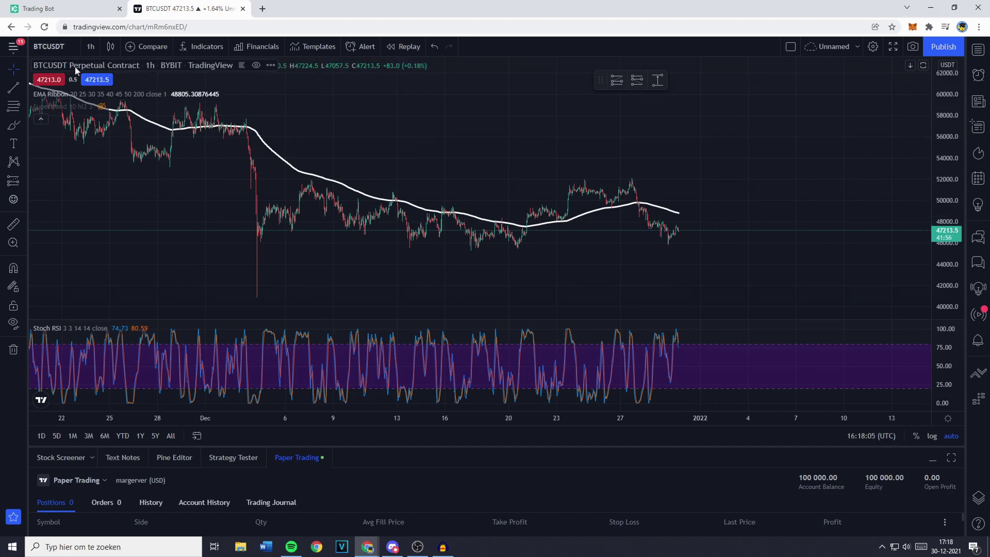
pyautogui.click(91, 47)
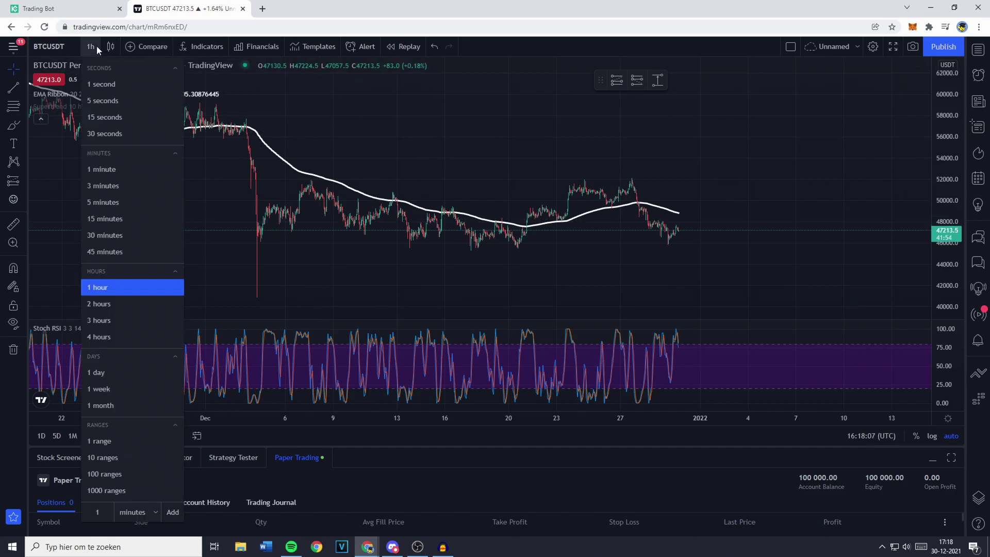
pyautogui.click(67, 45)
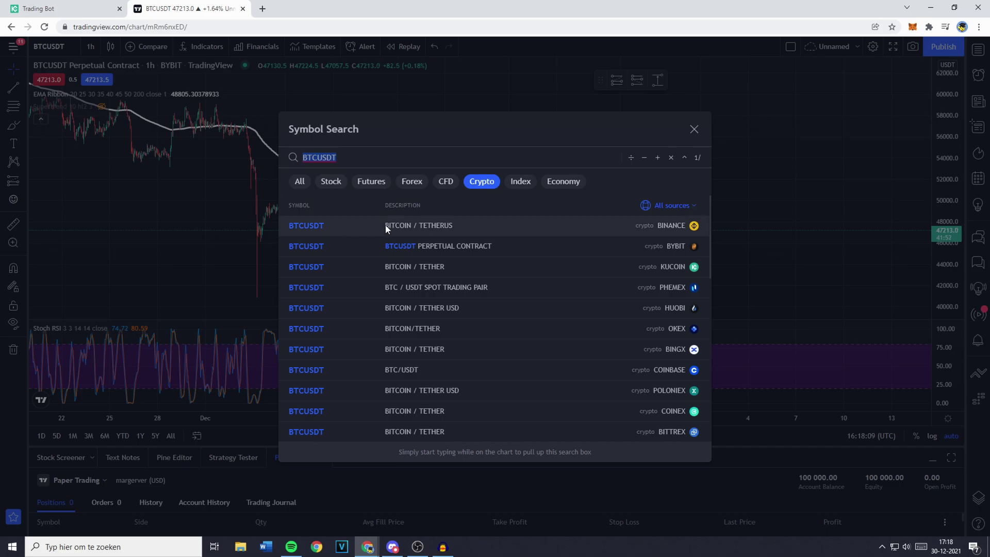
pyautogui.click(383, 268)
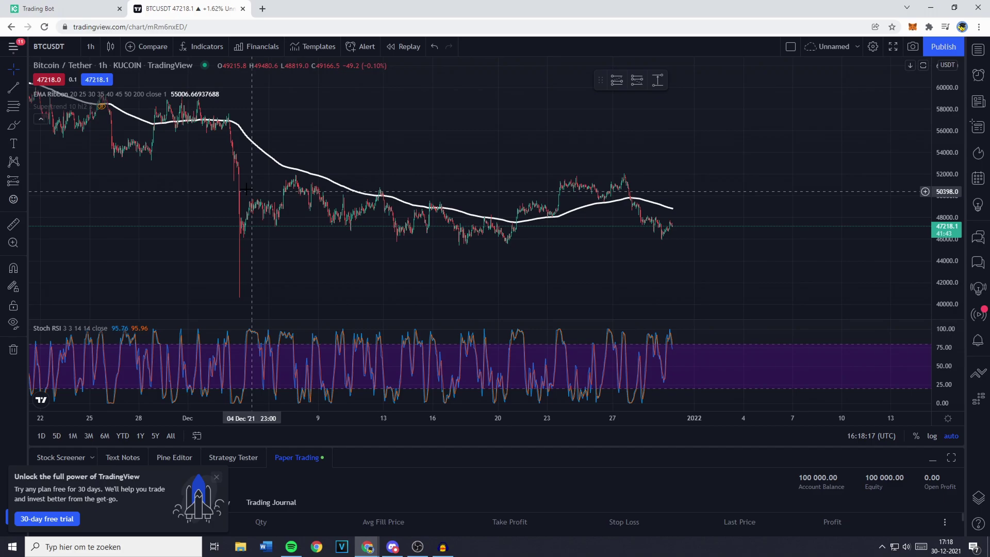
# Step: Return from the KuCoin tab to the TradingView chart's timeframe list
pyautogui.click(67, 7)
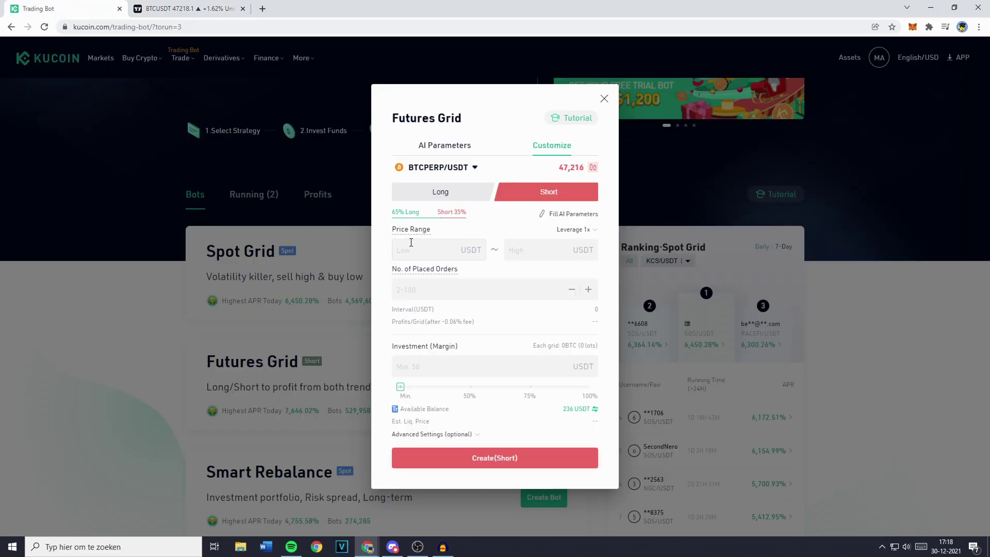
pyautogui.click(217, 9)
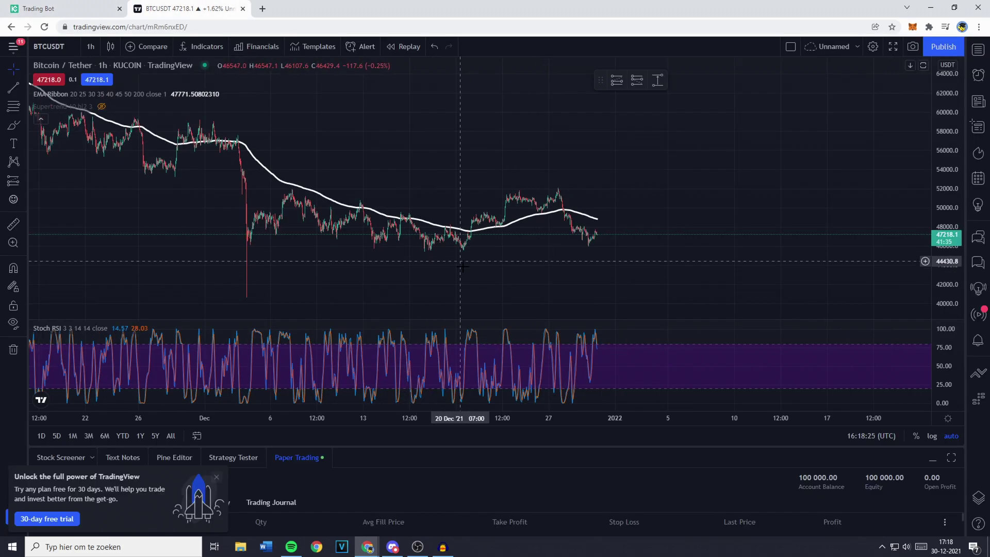
pyautogui.click(90, 46)
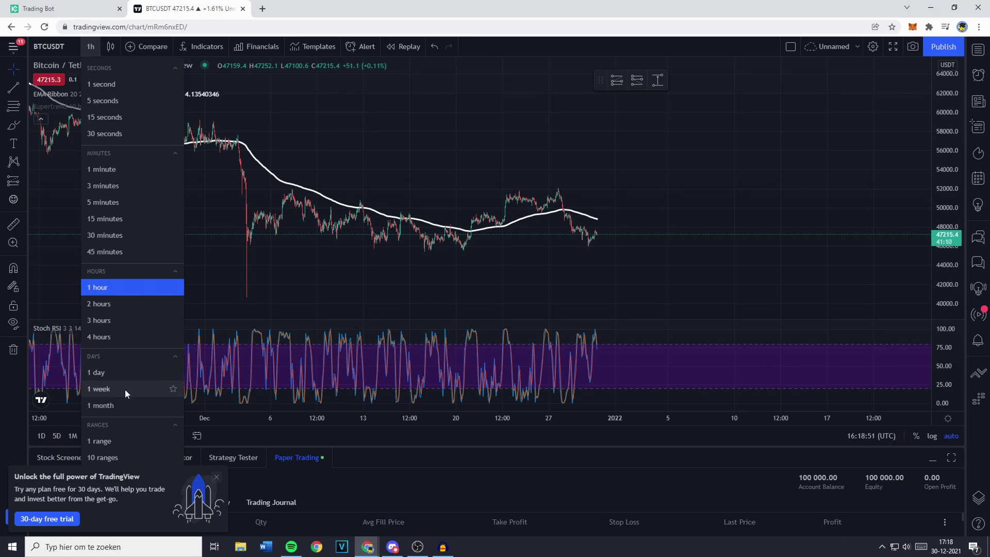
# Step: Keep the 1-hour timeframe and pan across the recent December candles
pyautogui.click(117, 287)
pyautogui.scroll(6, 314, 273)
pyautogui.moveTo(310, 273); pyautogui.dragTo(625, 275)
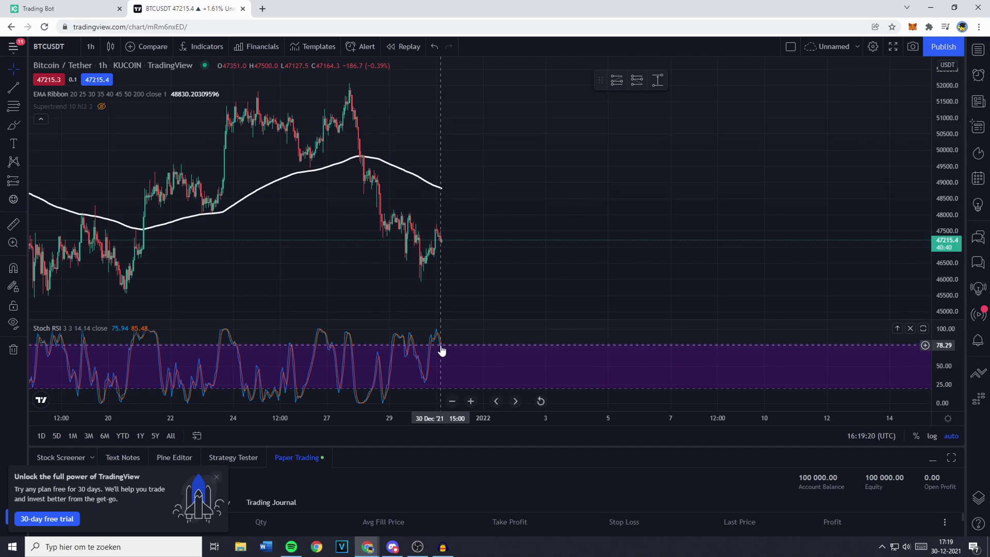
pyautogui.scroll(-3, 442, 350)
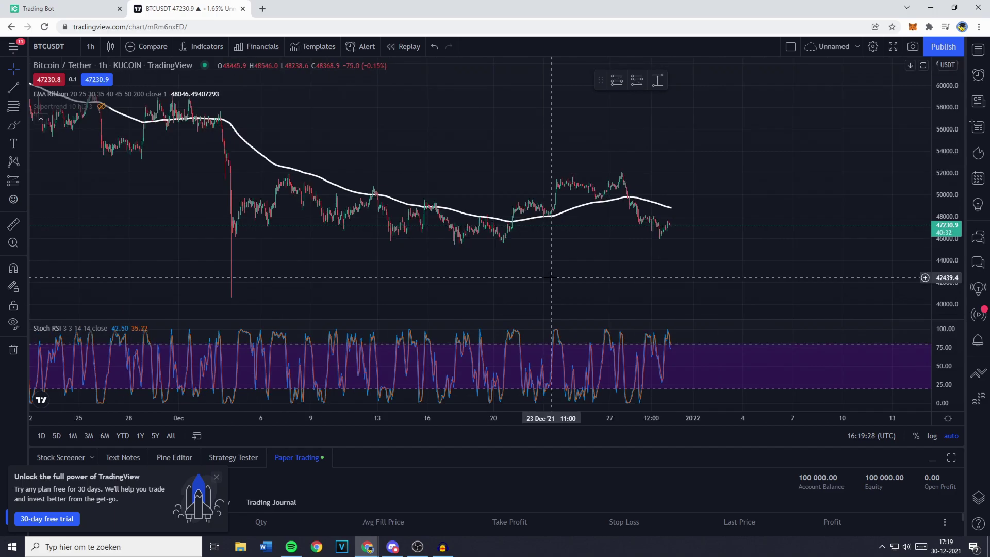
pyautogui.moveTo(542, 277); pyautogui.dragTo(491, 244)
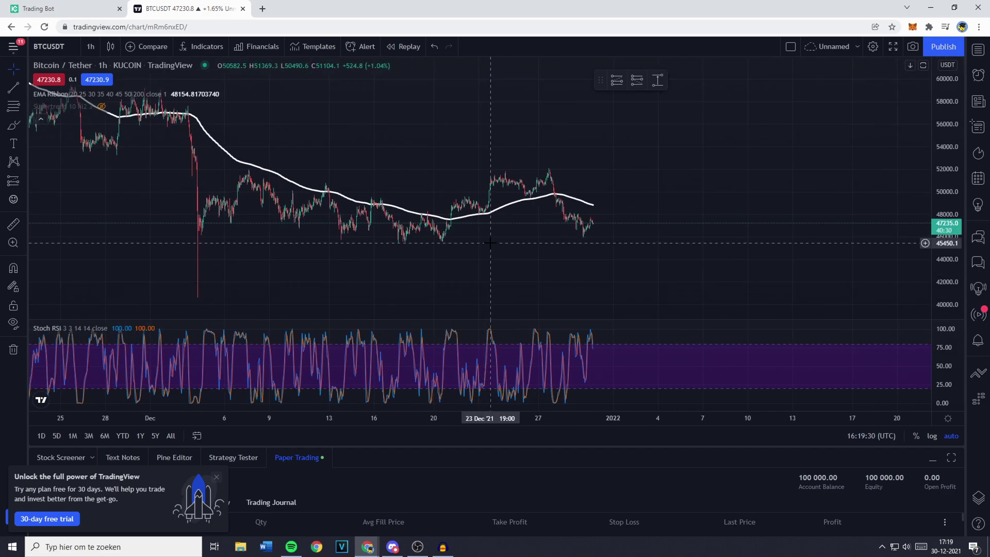
# Step: Draw a horizontal line along the December lows
pyautogui.click(22, 88)
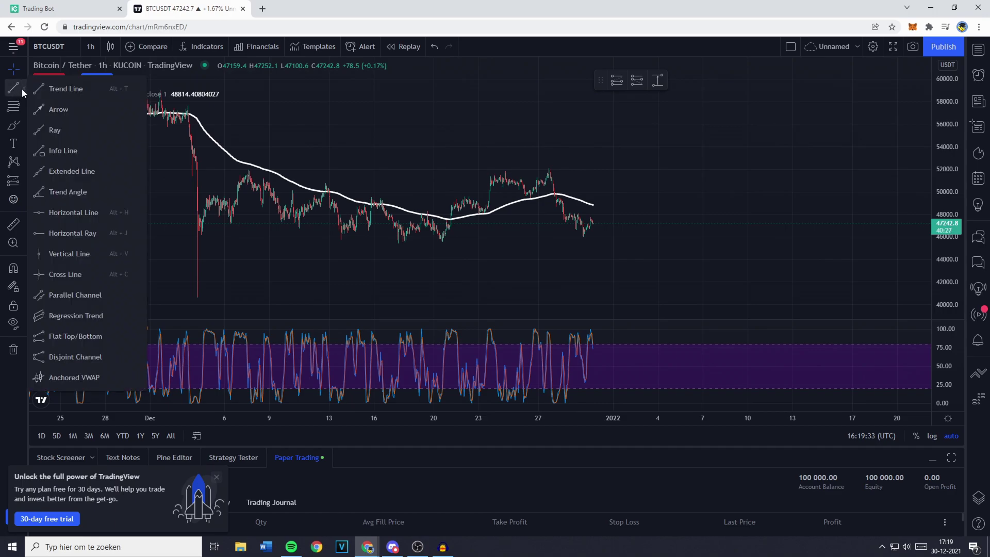
pyautogui.click(86, 212)
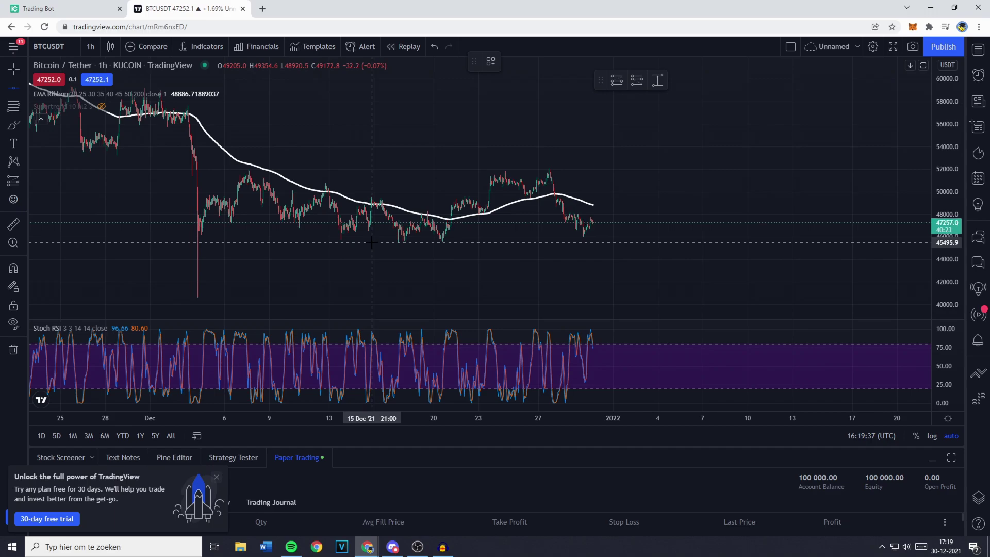
pyautogui.click(361, 242)
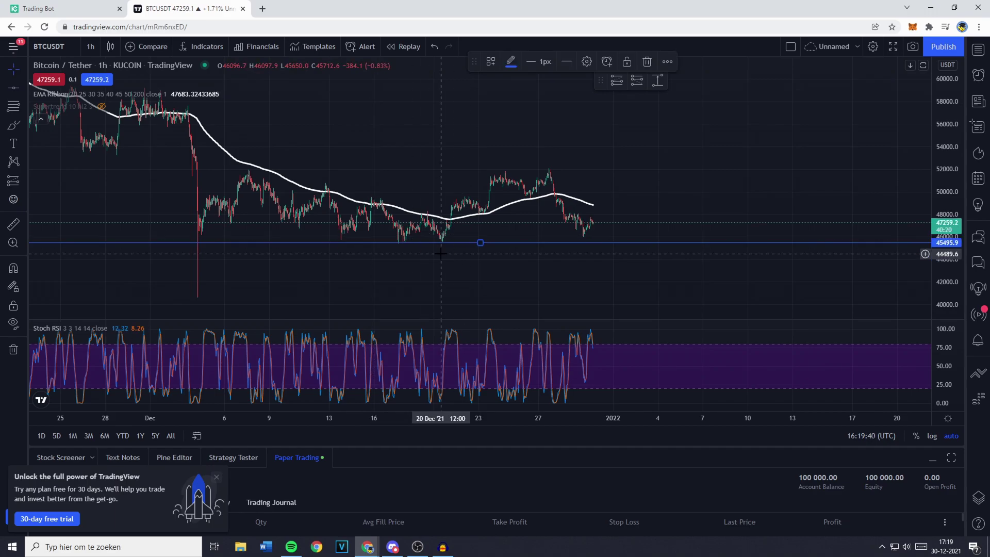
# Step: Add a second horizontal line at 52118.9 and review it against earlier candles
pyautogui.scroll(-3, 448, 268)
pyautogui.moveTo(449, 268); pyautogui.dragTo(347, 289)
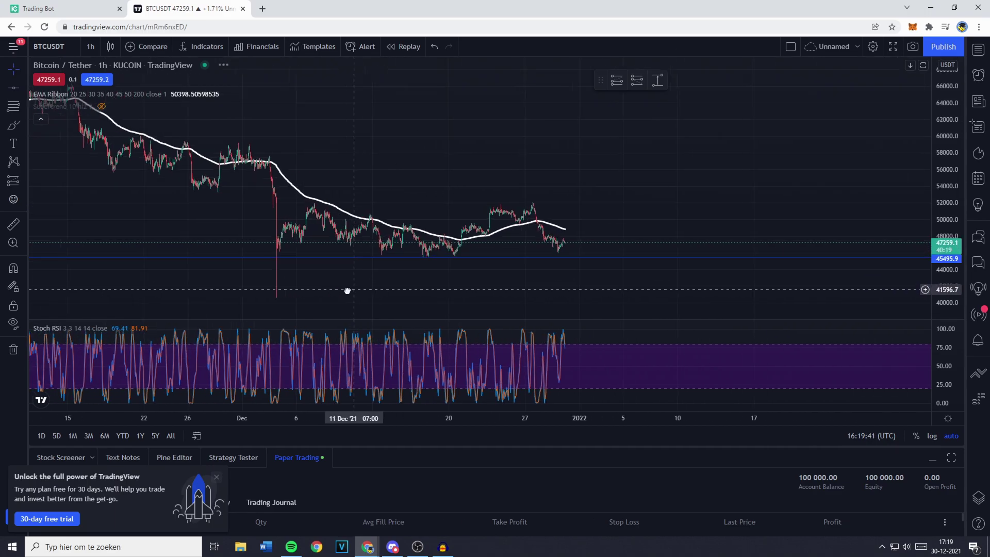
pyautogui.click(504, 202)
pyautogui.scroll(-3, 470, 248)
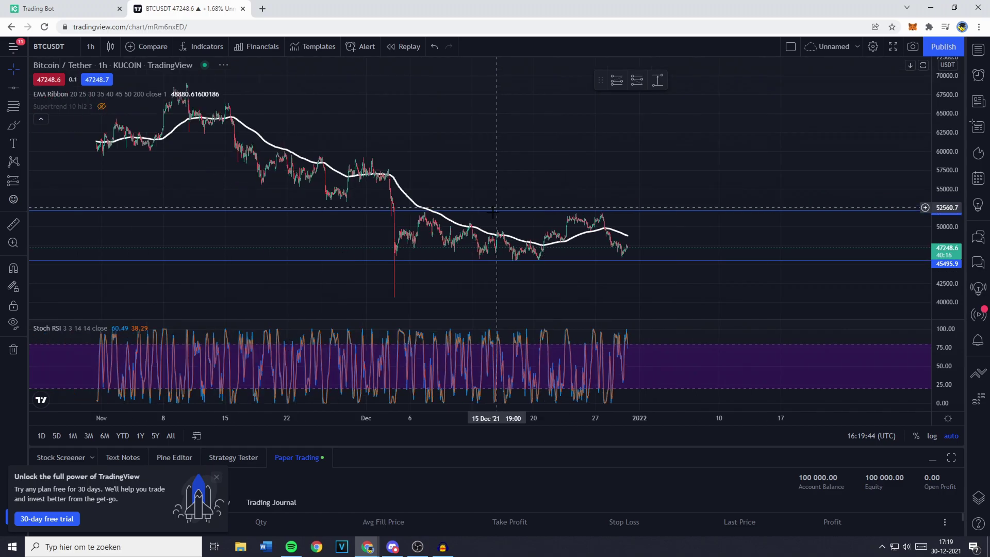
pyautogui.scroll(5, 498, 253)
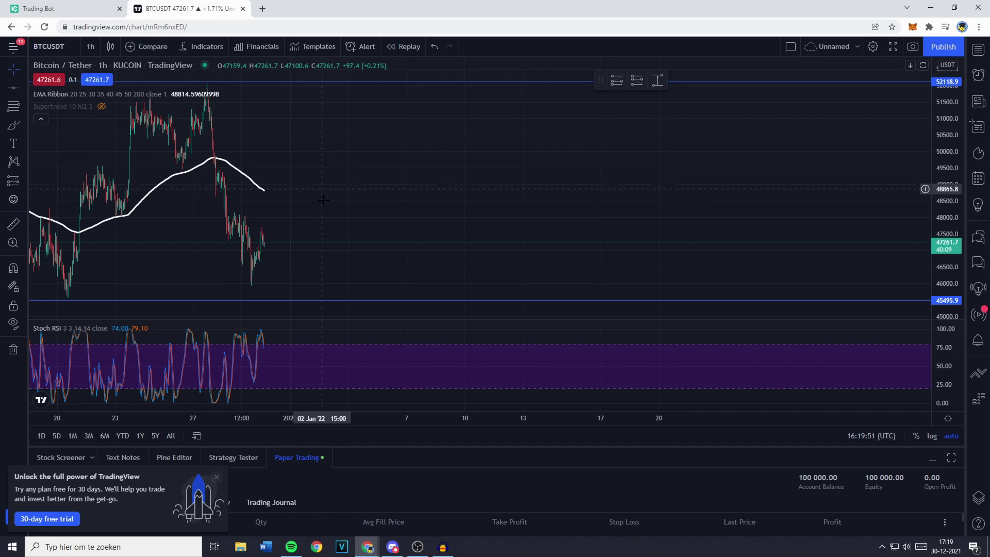
pyautogui.moveTo(353, 198); pyautogui.dragTo(532, 243)
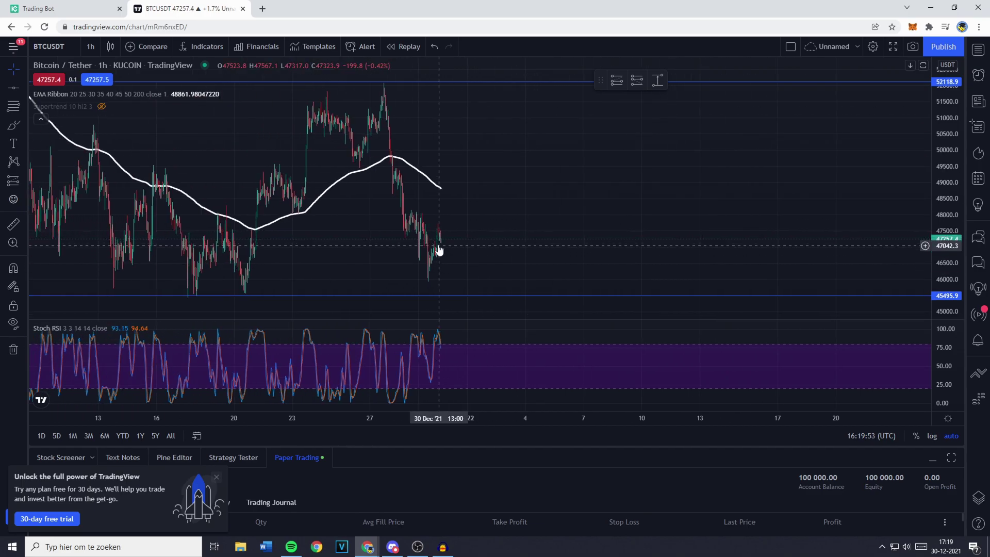
pyautogui.scroll(-2, 466, 266)
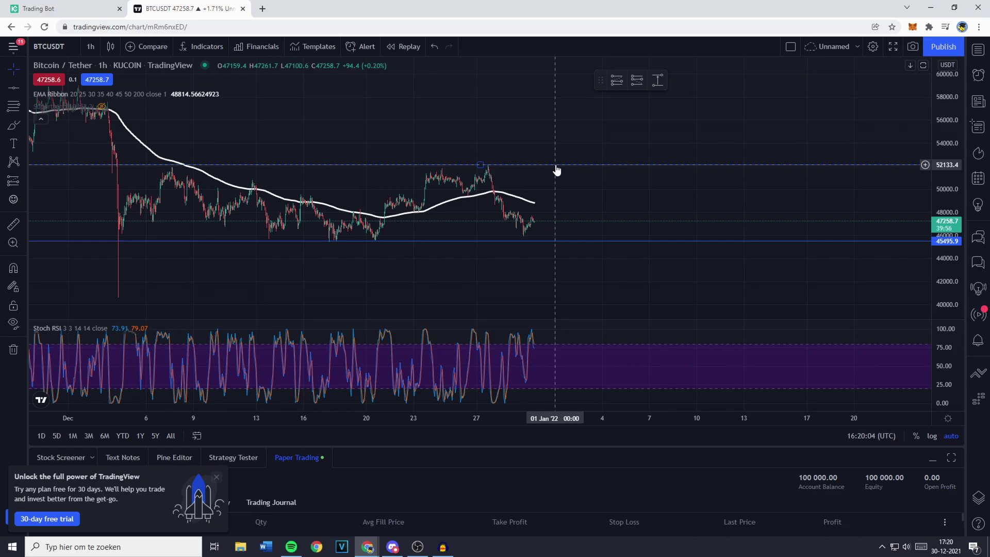
# Step: Pan back through earlier candles and drag a level line up toward the middle of the range
pyautogui.scroll(5, 557, 170)
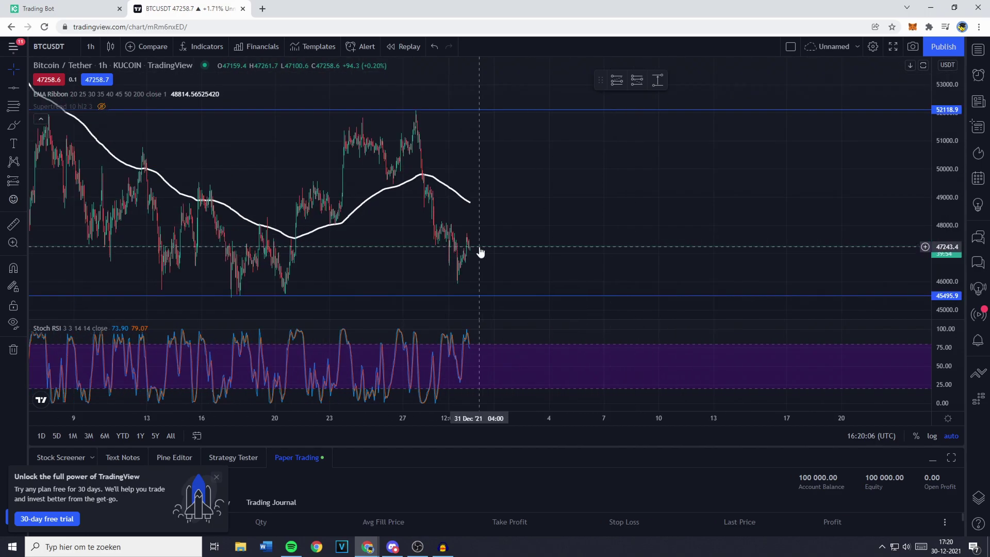
pyautogui.scroll(-2, 480, 260)
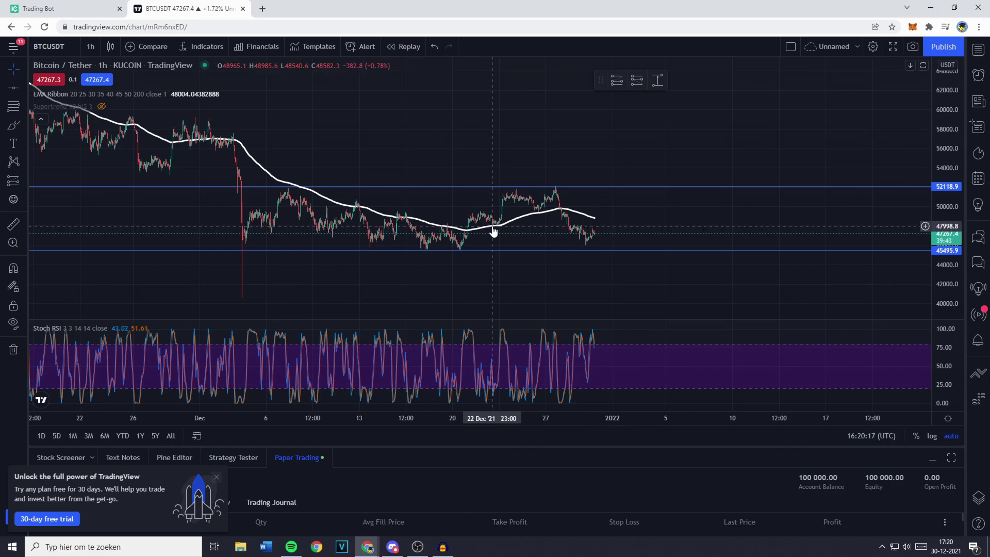
pyautogui.scroll(5, 480, 237)
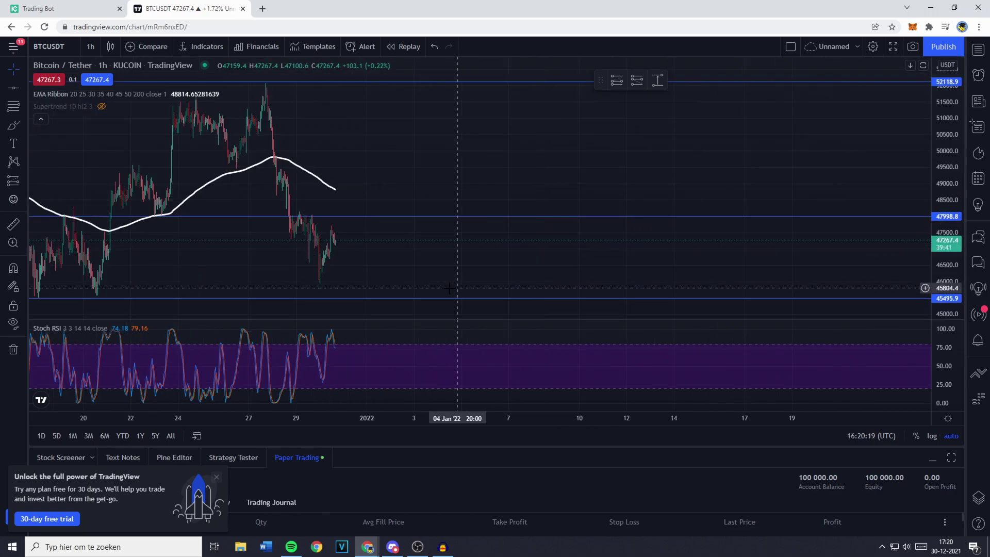
pyautogui.moveTo(448, 289); pyautogui.dragTo(656, 277)
pyautogui.scroll(-3, 656, 277)
pyautogui.scroll(4, 420, 278)
pyautogui.scroll(-3, 431, 279)
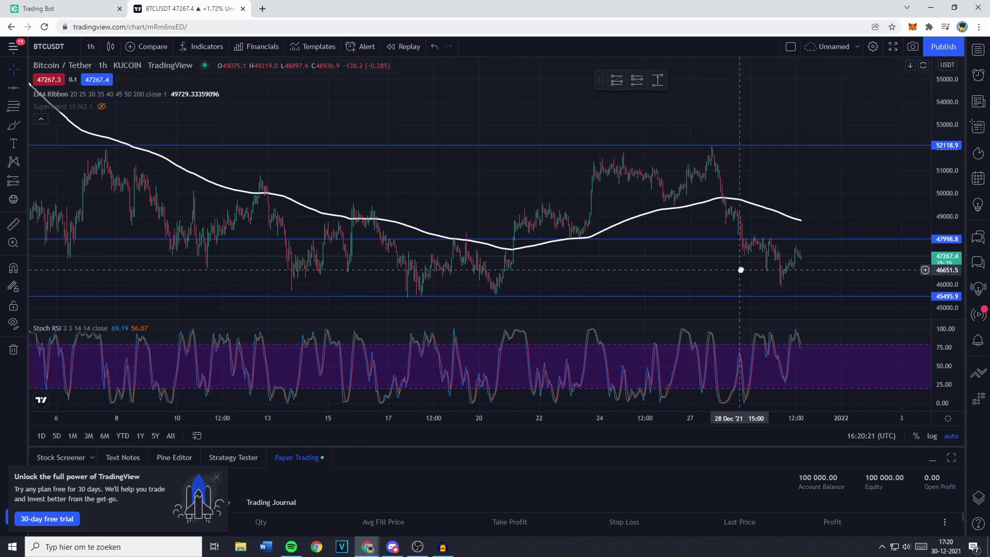
pyautogui.scroll(4, 375, 282)
pyautogui.moveTo(375, 282); pyautogui.dragTo(526, 302)
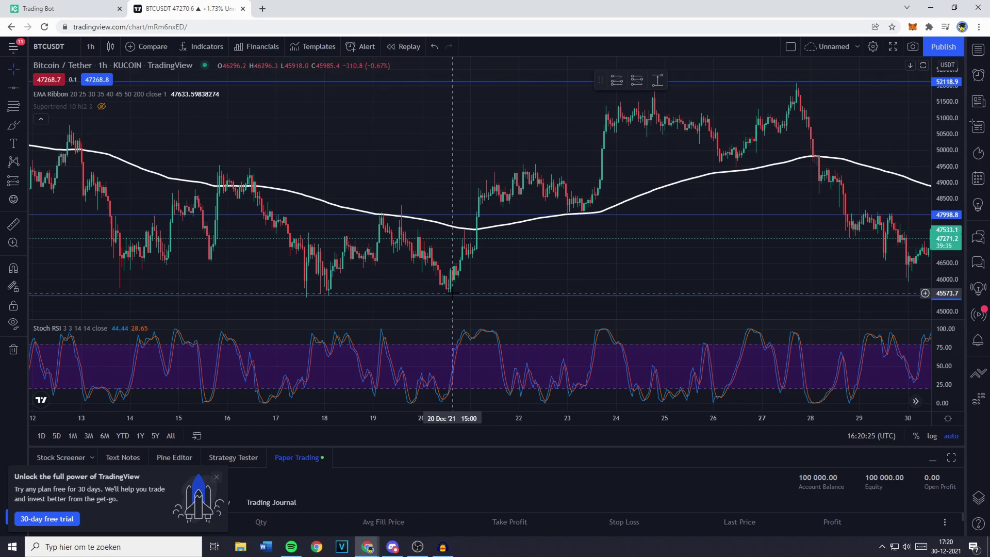
pyautogui.moveTo(367, 293); pyautogui.dragTo(464, 288)
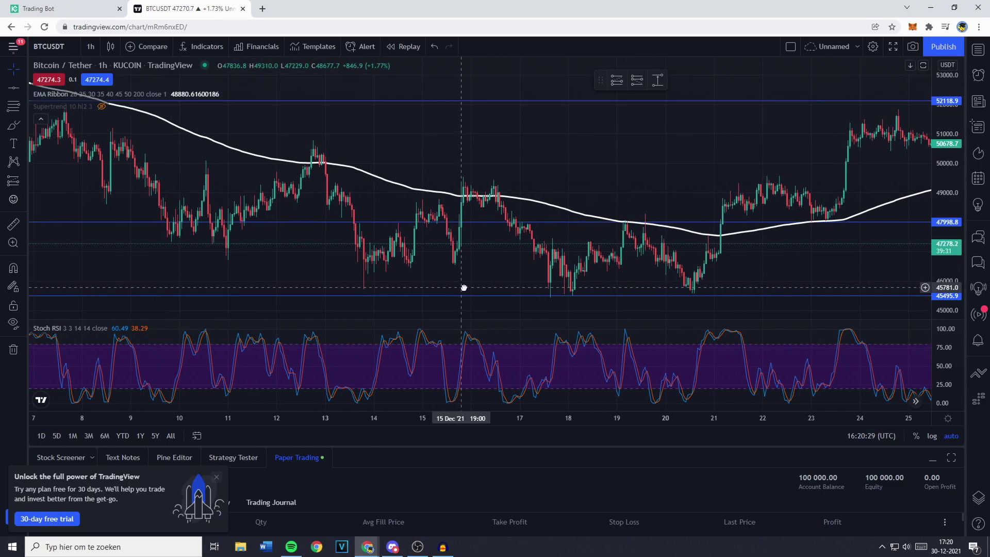
pyautogui.click(371, 297)
pyautogui.moveTo(371, 302); pyautogui.dragTo(199, 253)
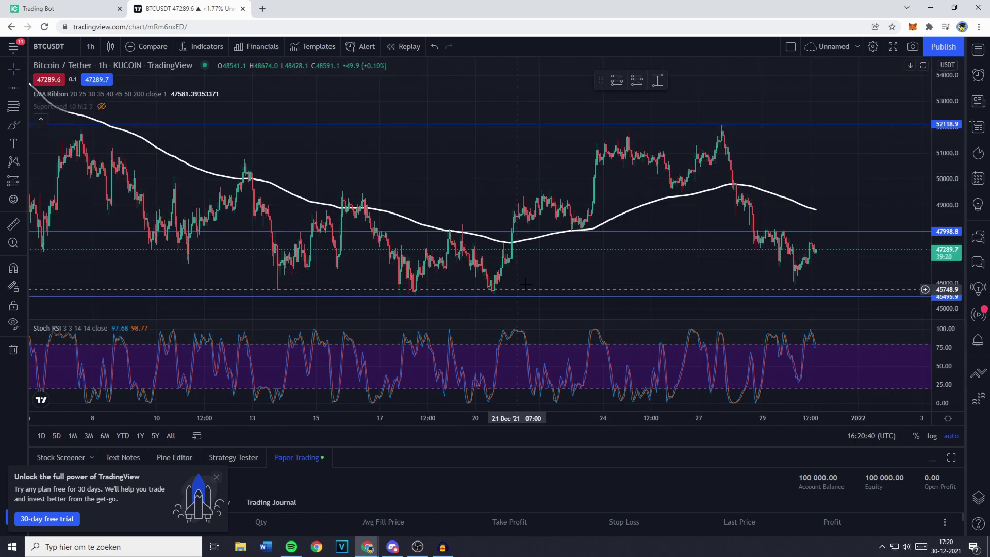
# Step: Fine-tune the middle horizontal line to 48104.0, then bring the latest candles into view
pyautogui.scroll(5, 420, 227)
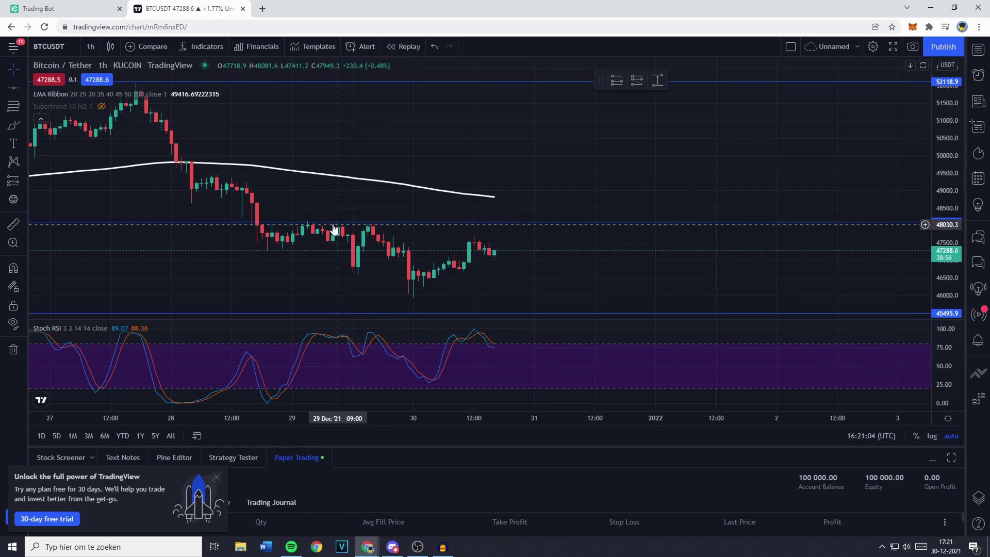
pyautogui.moveTo(308, 230); pyautogui.dragTo(534, 240)
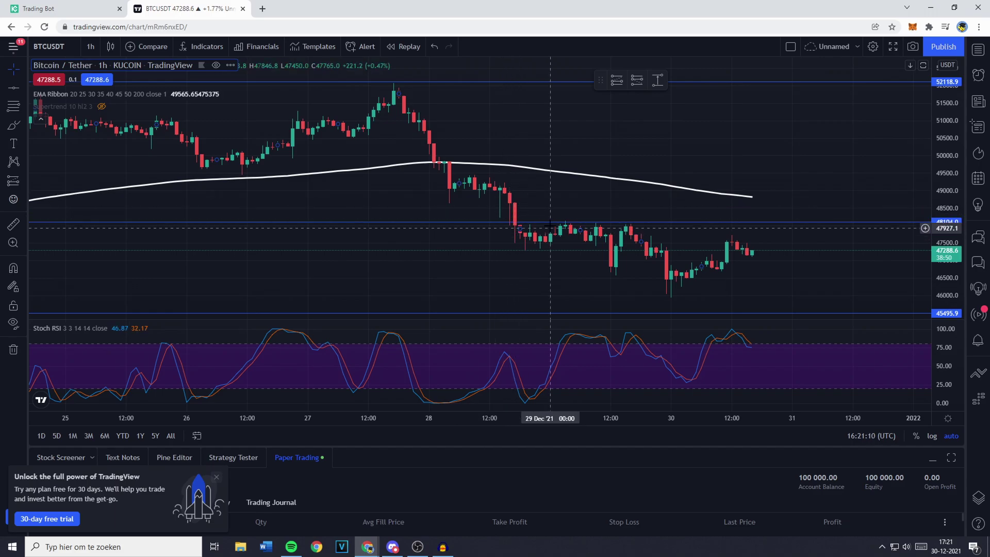
pyautogui.scroll(-5, 642, 243)
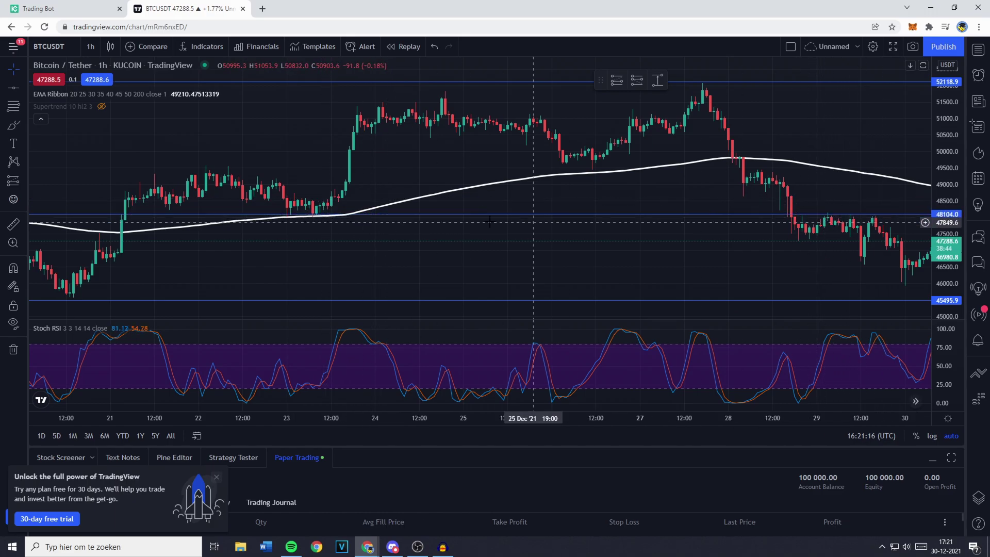
pyautogui.moveTo(490, 221); pyautogui.dragTo(469, 246)
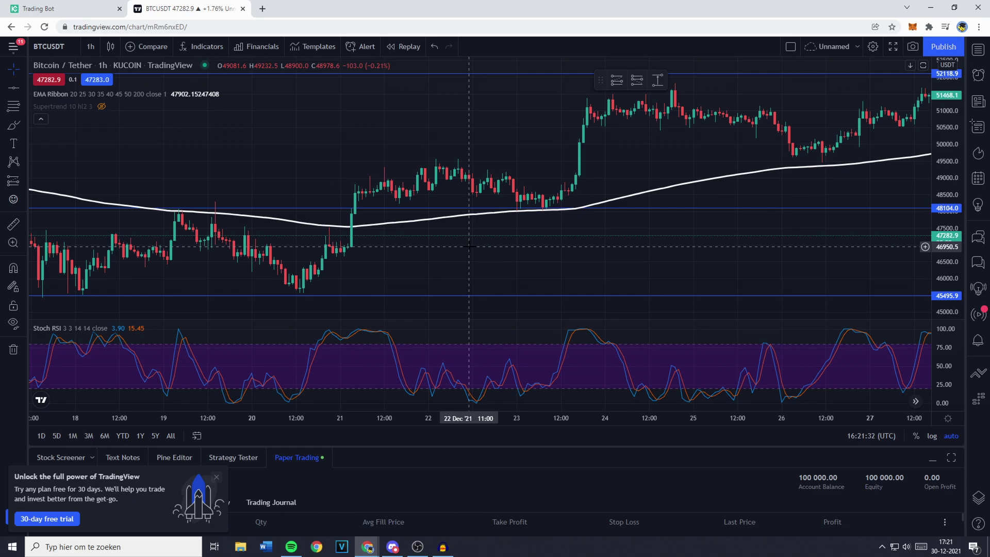
pyautogui.scroll(-3, 470, 246)
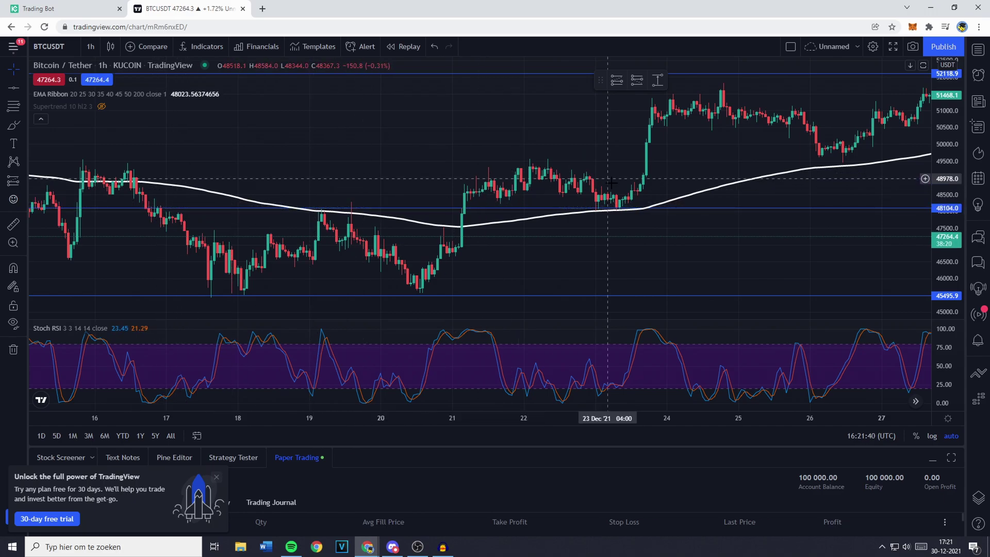
pyautogui.moveTo(631, 229); pyautogui.dragTo(354, 243)
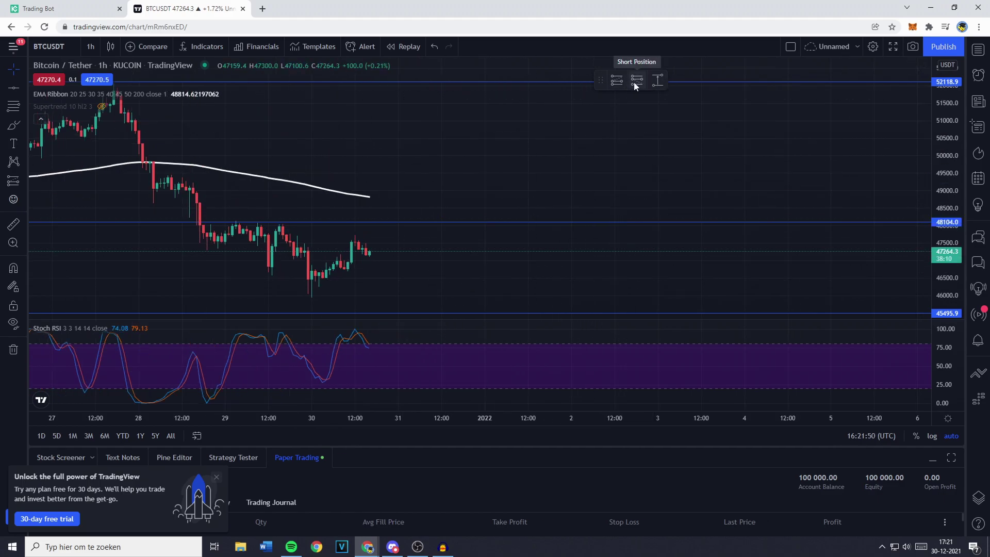
# Step: Place a Short Position drawing at the latest candle, entry 47,514.2
pyautogui.click(21, 181)
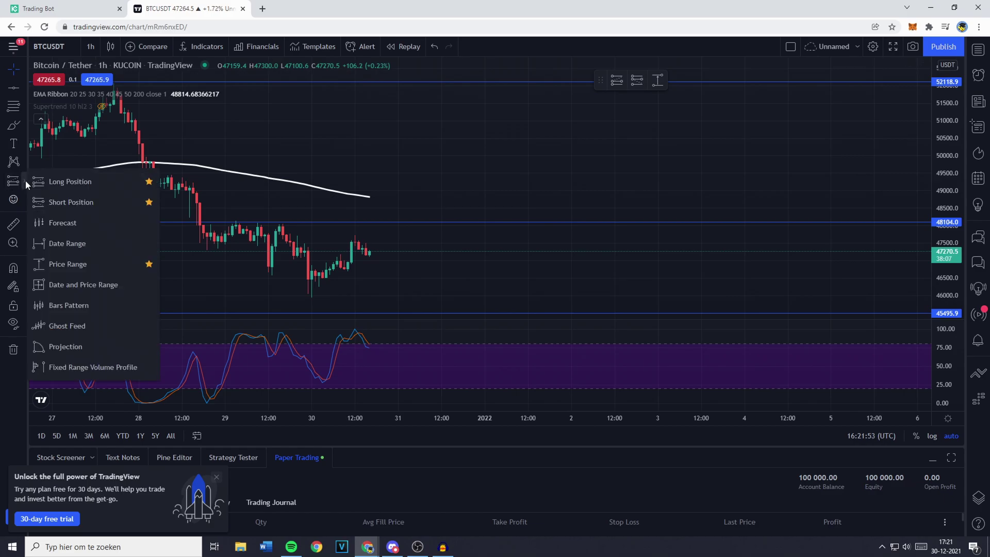
pyautogui.click(76, 202)
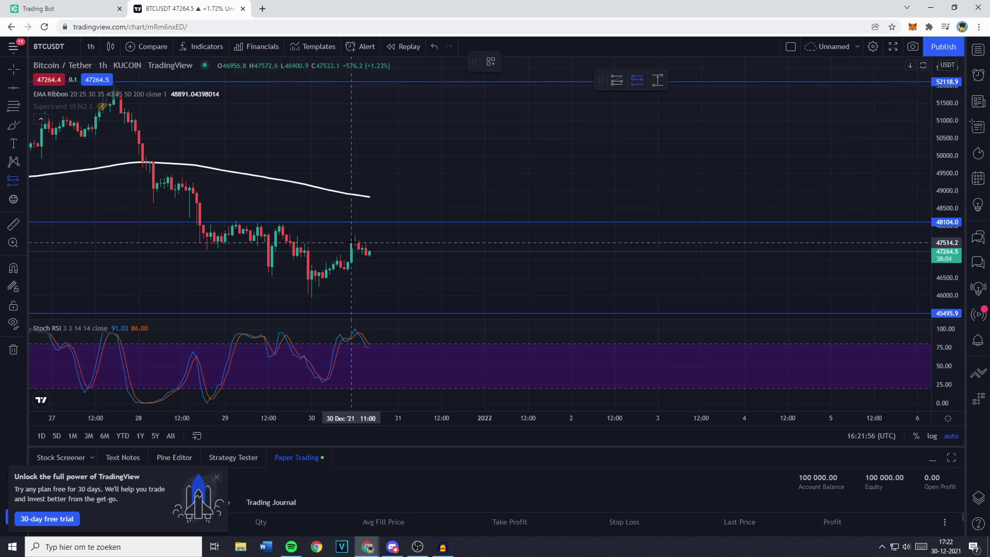
pyautogui.click(352, 243)
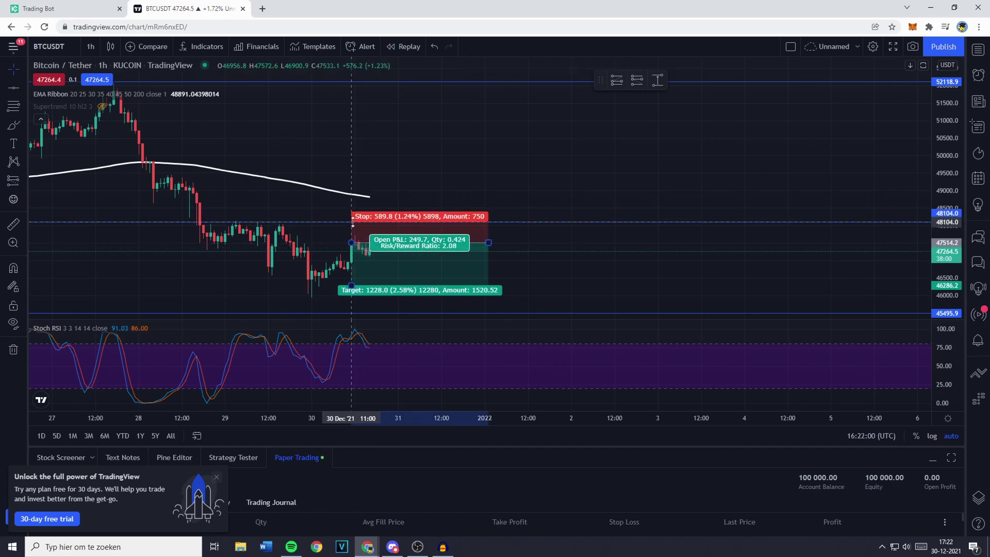
pyautogui.click(335, 211)
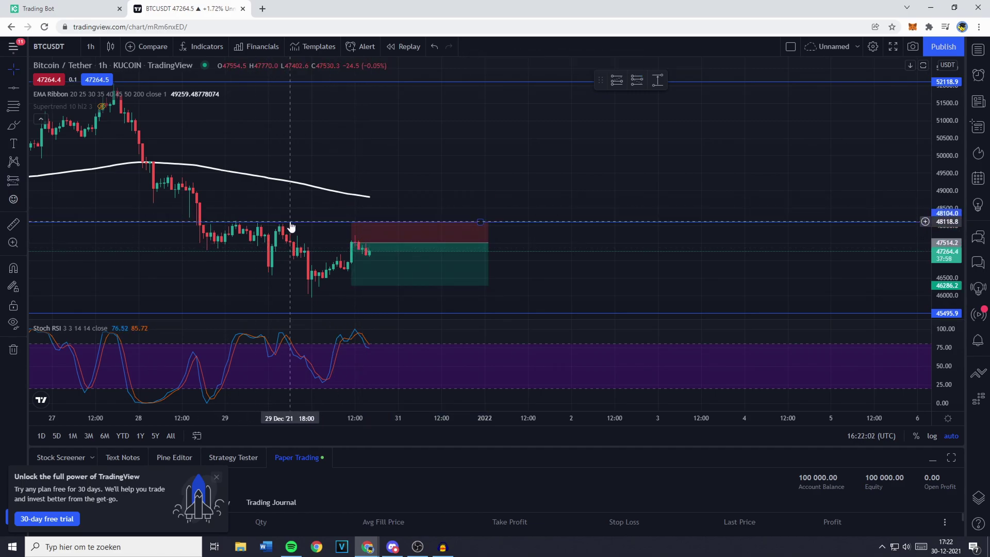
# Step: Move the short position's stop to 48,207.2 and its target to 45,523.4
pyautogui.moveTo(352, 222); pyautogui.dragTo(351, 218)
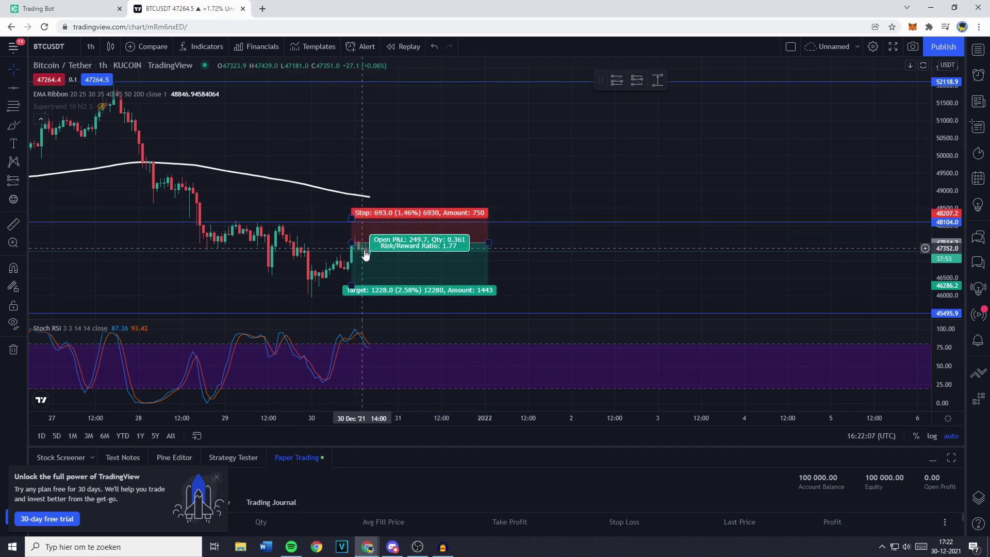
pyautogui.click(428, 290)
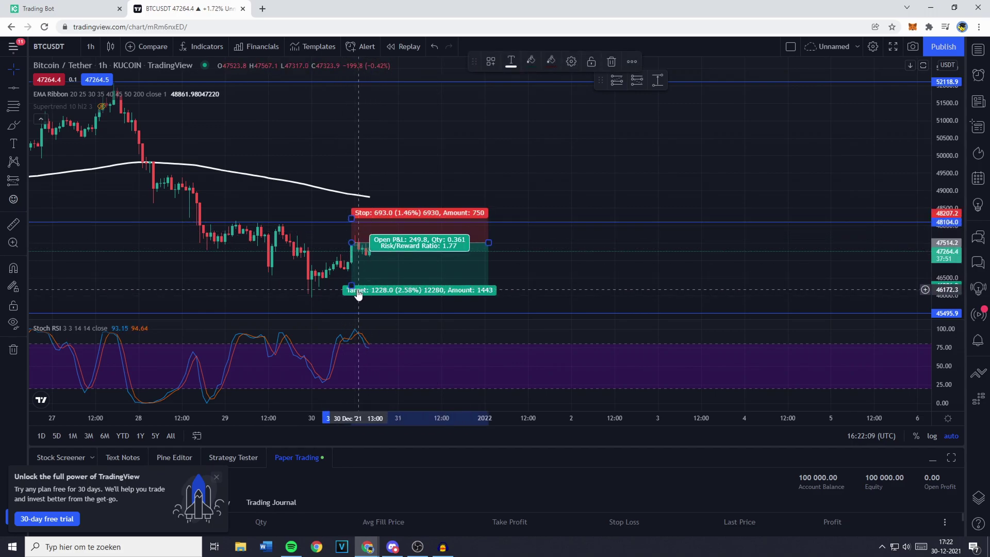
pyautogui.moveTo(352, 286); pyautogui.dragTo(356, 313)
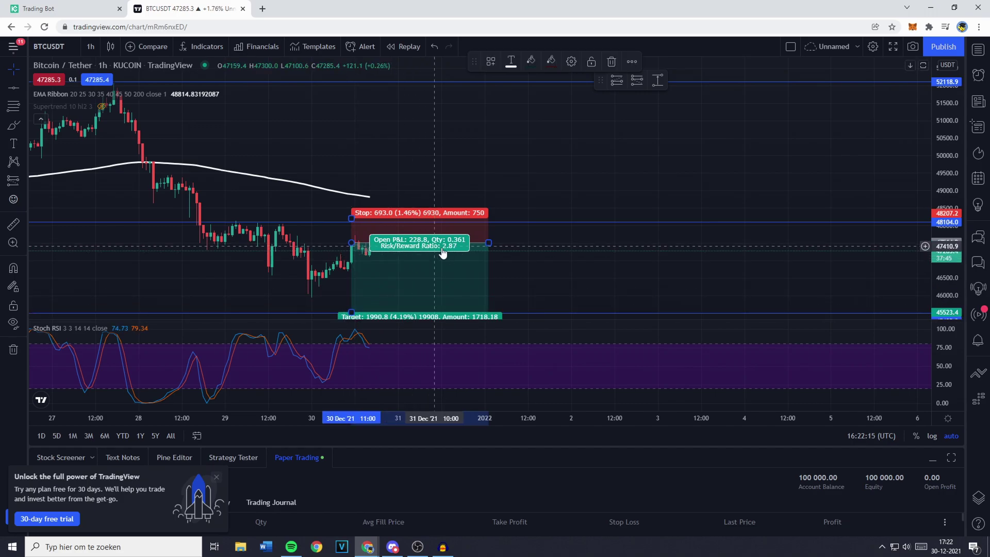
pyautogui.click(499, 270)
pyautogui.scroll(-1, 499, 270)
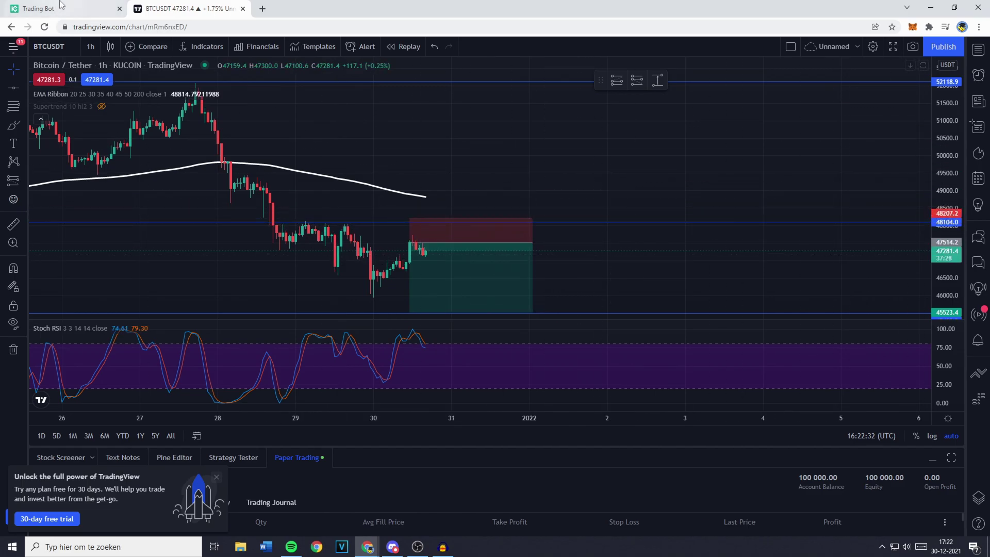
# Step: Enter 48104 as the Futures Grid High price, checking it against the TradingView chart
pyautogui.click(41, 9)
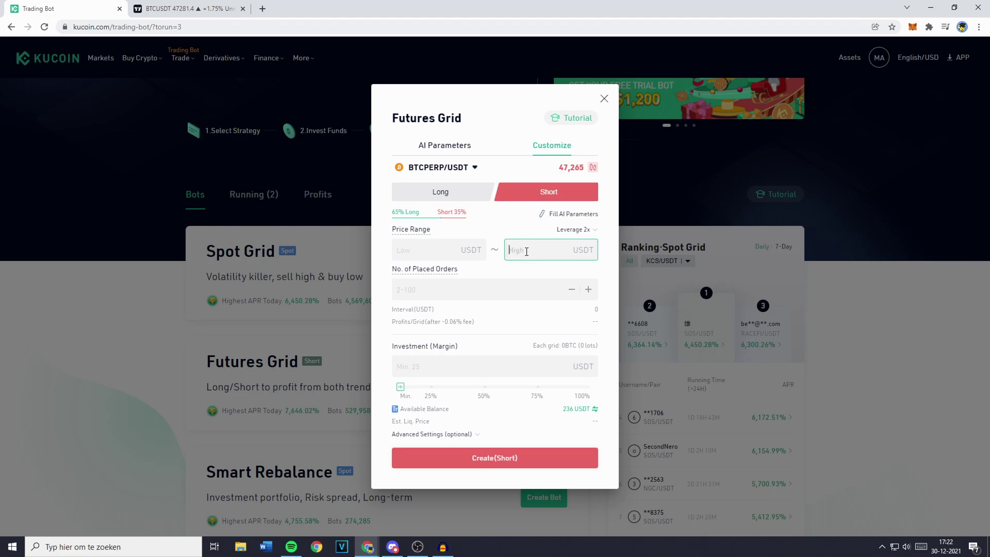
pyautogui.click(514, 237)
pyautogui.click(199, 7)
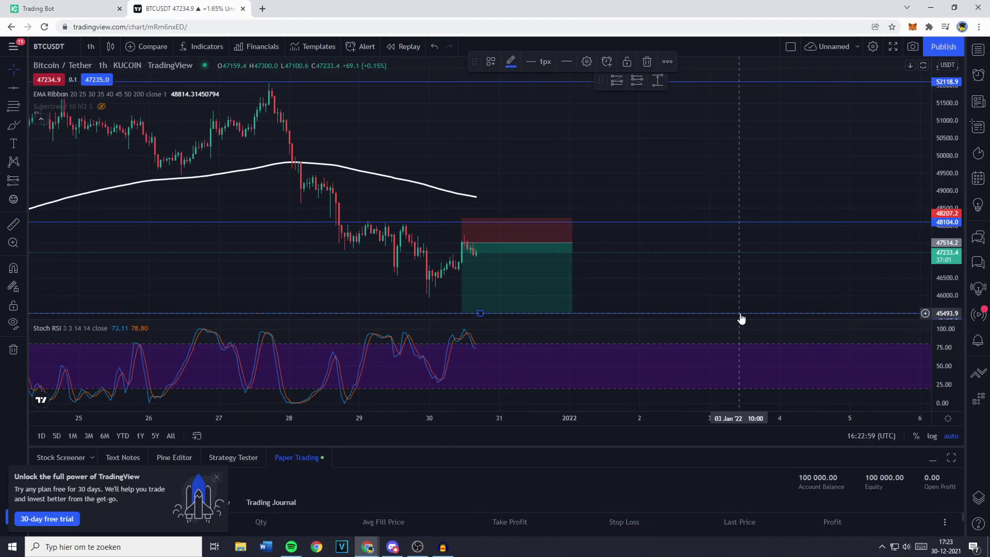
pyautogui.hotkey('ctrl', 'Tab')
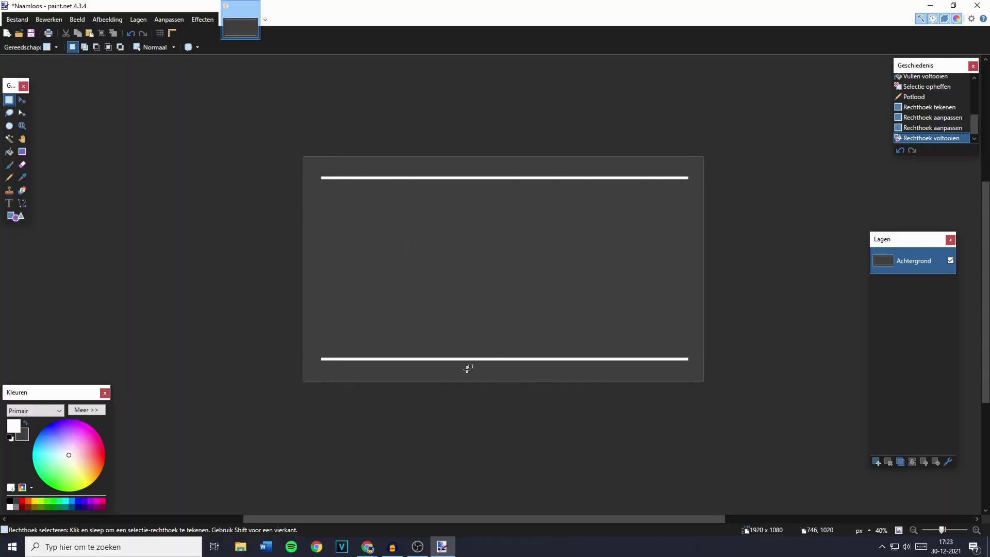
# Step: Draw thin brush-size-3 horizontal lines across the canvas between the two thick bars
pyautogui.scroll(4, 351, 312)
pyautogui.click(22, 205)
pyautogui.scroll(1, 161, 297)
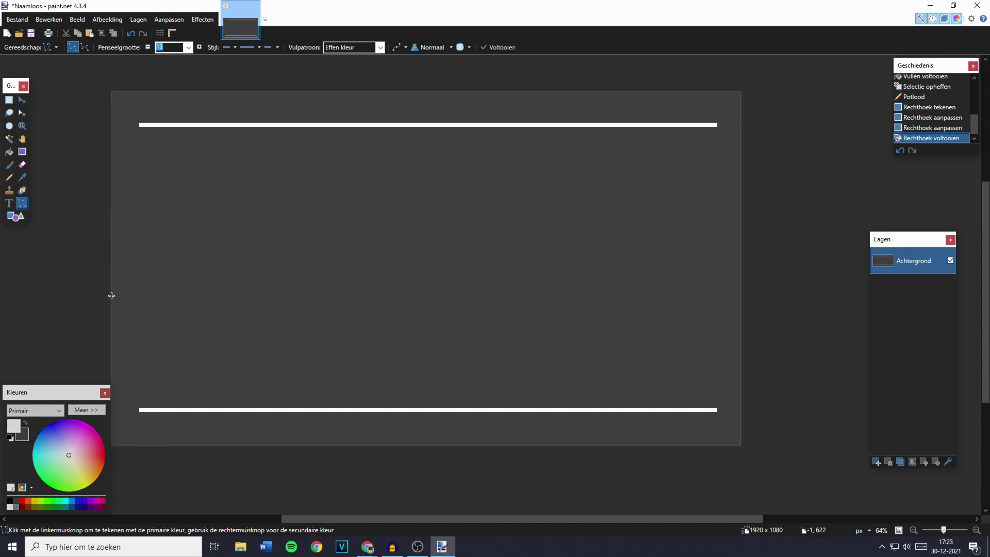
pyautogui.moveTo(148, 382); pyautogui.dragTo(715, 385)
pyautogui.write('3')
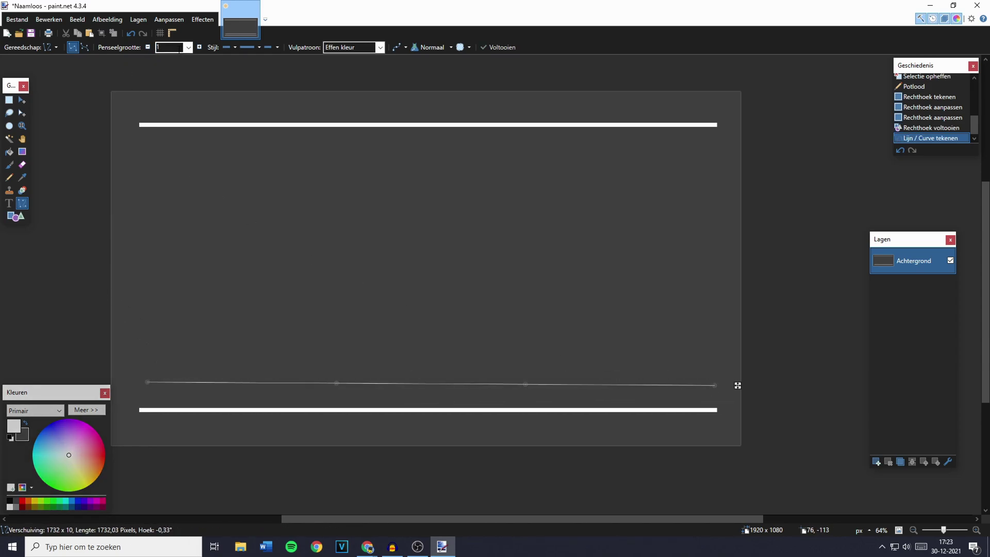
pyautogui.press('Return')
pyautogui.moveTo(154, 356)
pyautogui.mouseDown()
pyautogui.moveTo(449, 348)
pyautogui.moveTo(714, 356)
pyautogui.mouseUp()
pyautogui.press('Return')
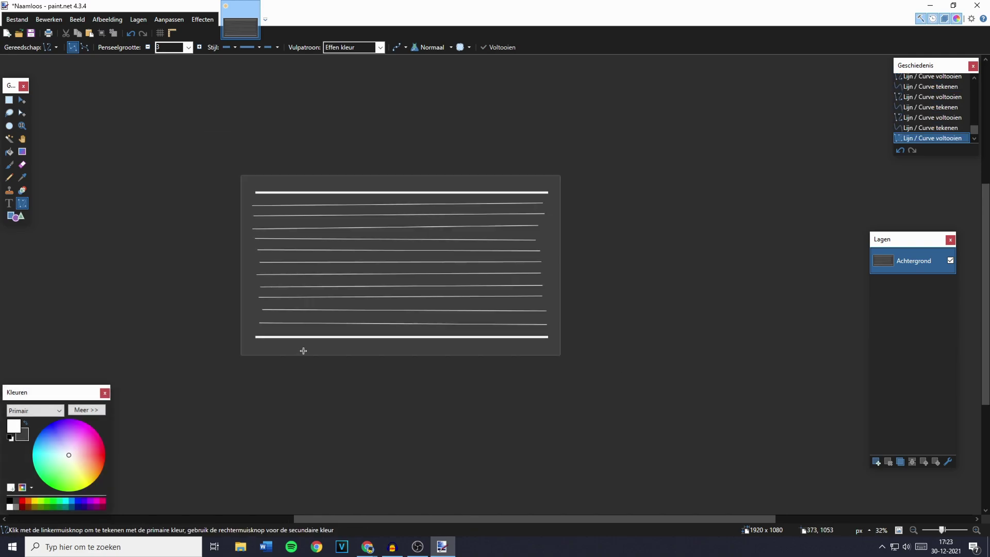
pyautogui.scroll(3, 257, 336)
pyautogui.scroll(1, 263, 353)
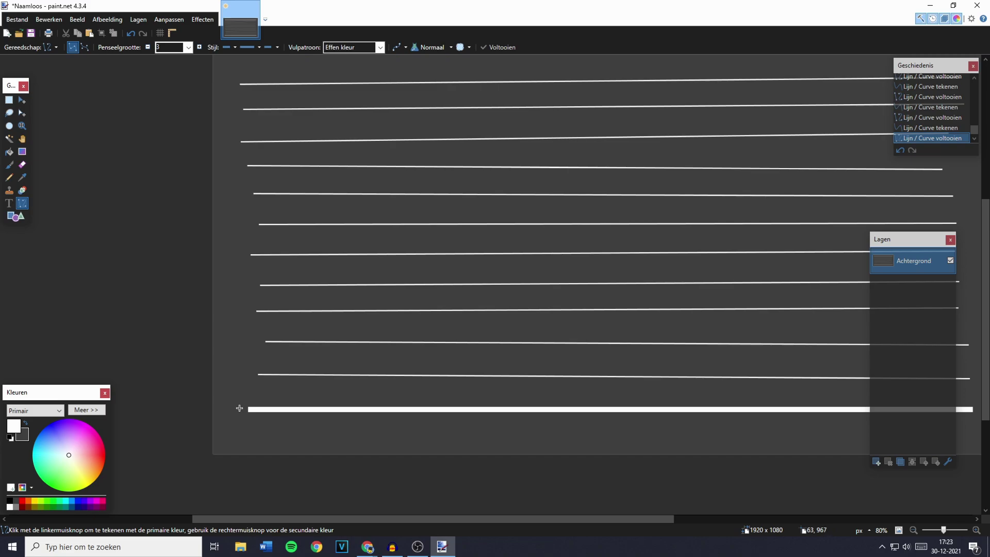
pyautogui.scroll(-3, 606, 421)
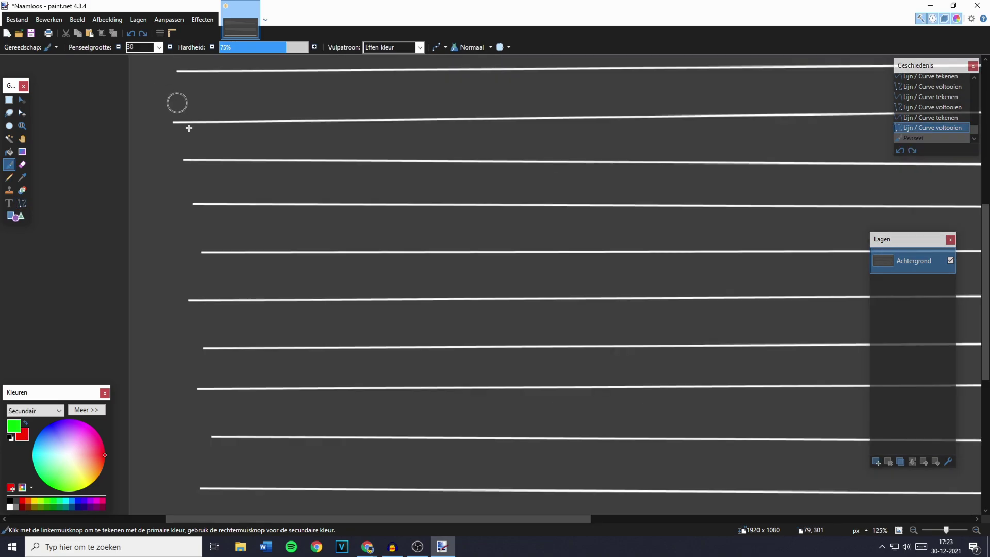
pyautogui.scroll(-2, 217, 290)
# Step: Paint four green dots zigzagging down across the grid lines
pyautogui.scroll(2, 204, 276)
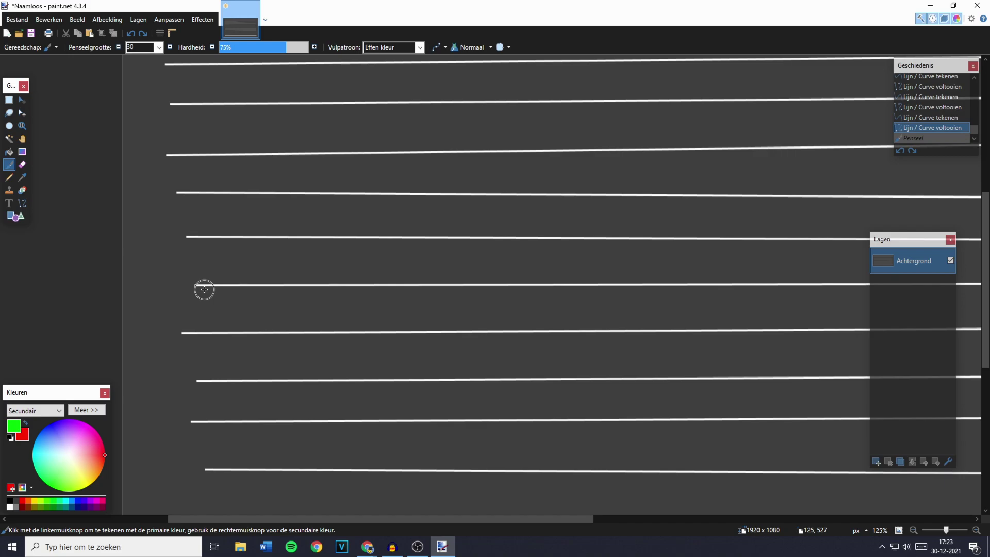
pyautogui.click(190, 334)
pyautogui.scroll(-3, 209, 353)
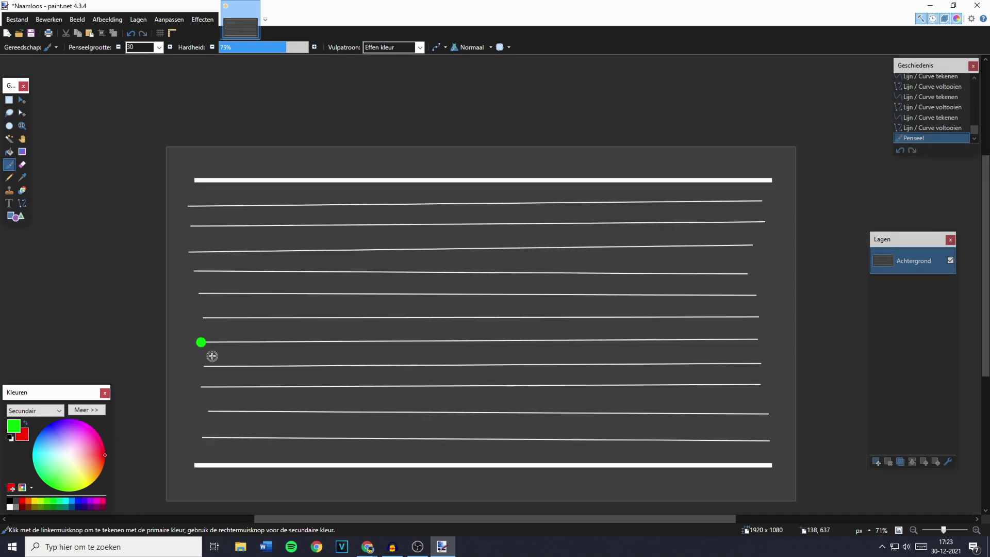
pyautogui.scroll(3, 212, 356)
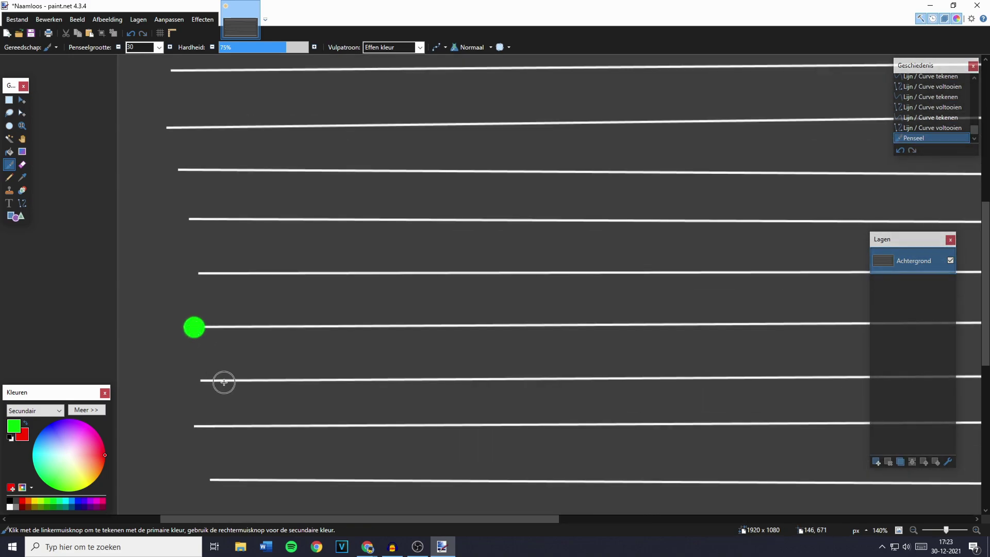
pyautogui.click(224, 382)
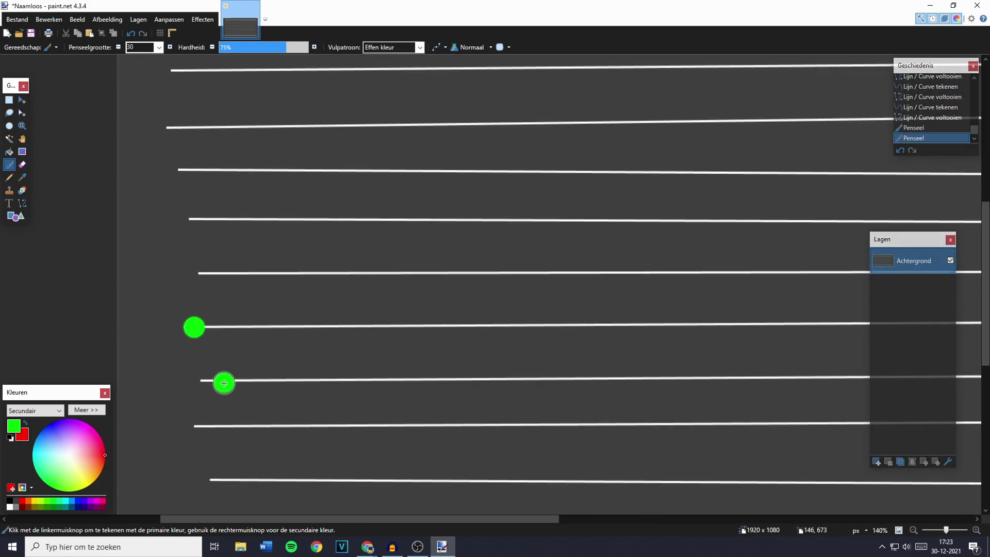
pyautogui.click(256, 430)
pyautogui.scroll(-2, 257, 428)
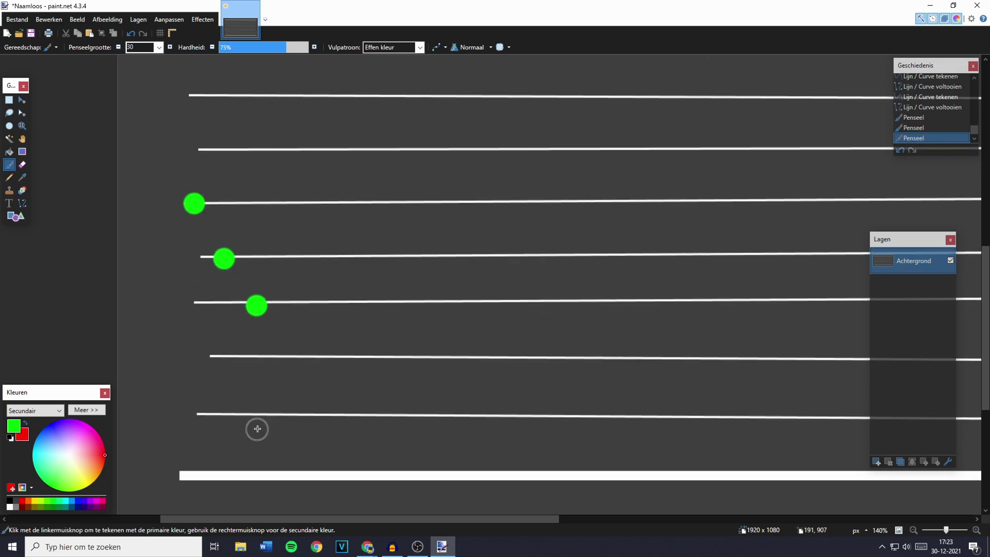
pyautogui.click(291, 360)
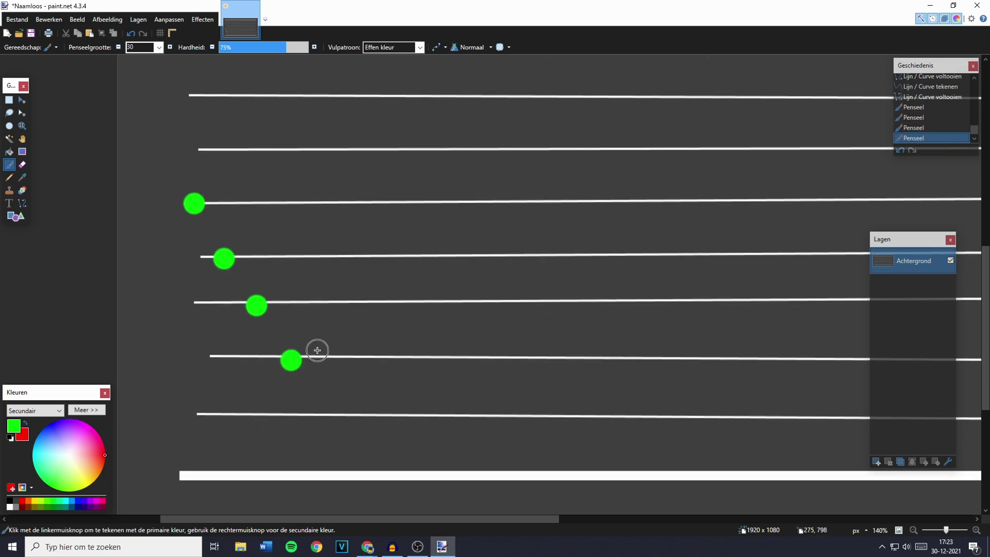
pyautogui.scroll(1, 317, 350)
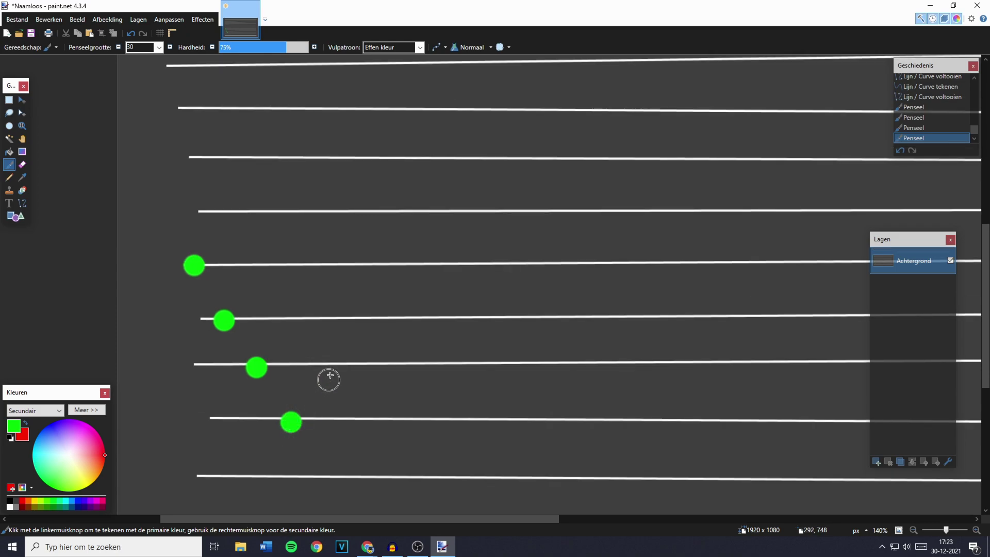
# Step: Add three red dots climbing up the lines, then three green dots stepping back down
pyautogui.rightClick(332, 364)
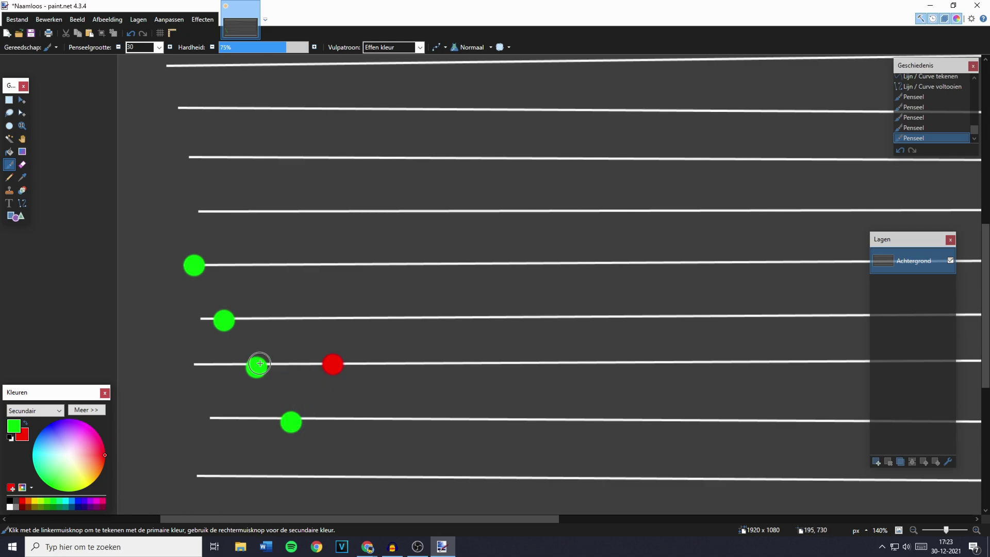
pyautogui.rightClick(375, 316)
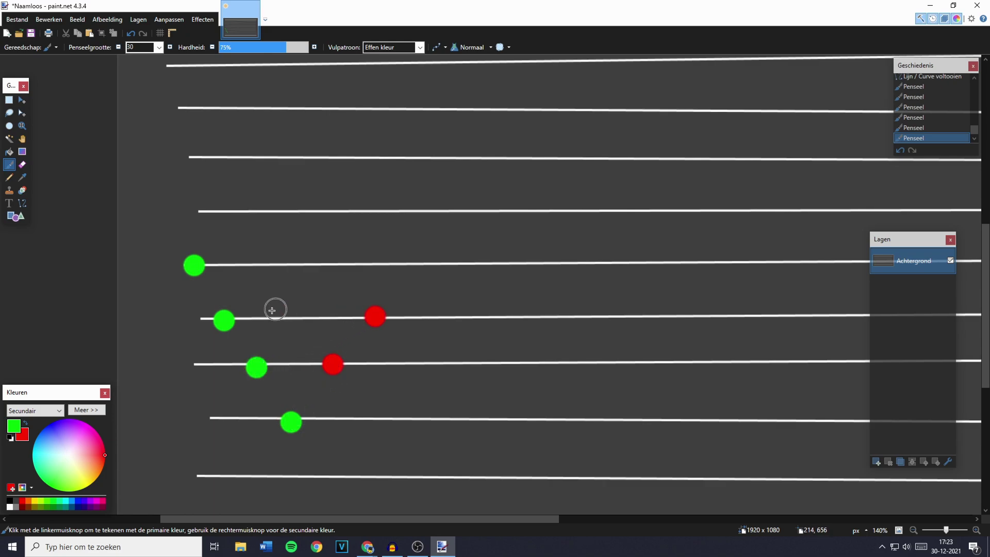
pyautogui.rightClick(398, 265)
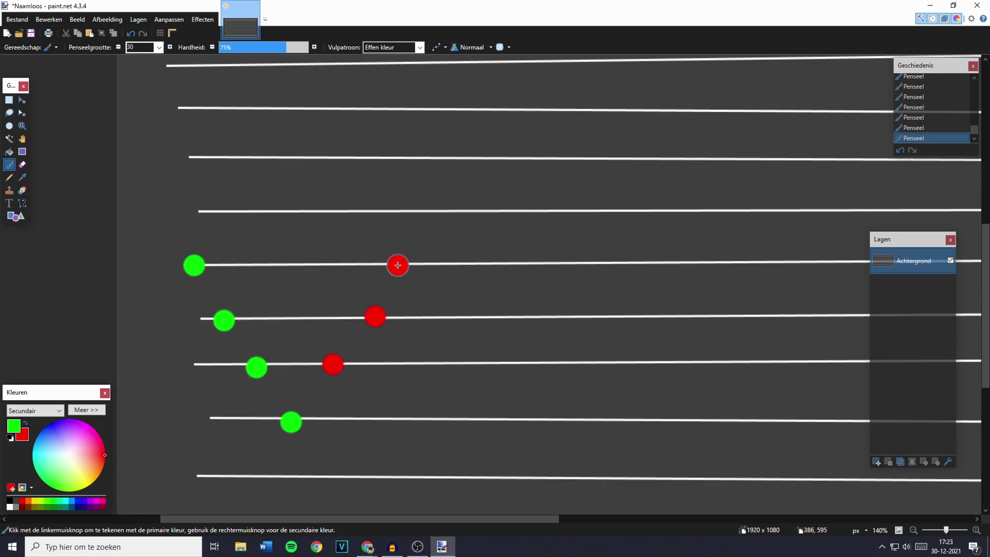
pyautogui.click(435, 317)
pyautogui.click(461, 367)
pyautogui.click(493, 415)
# Step: Place green dots on the lower line and two on the thick bottom bar
pyautogui.scroll(-3, 476, 304)
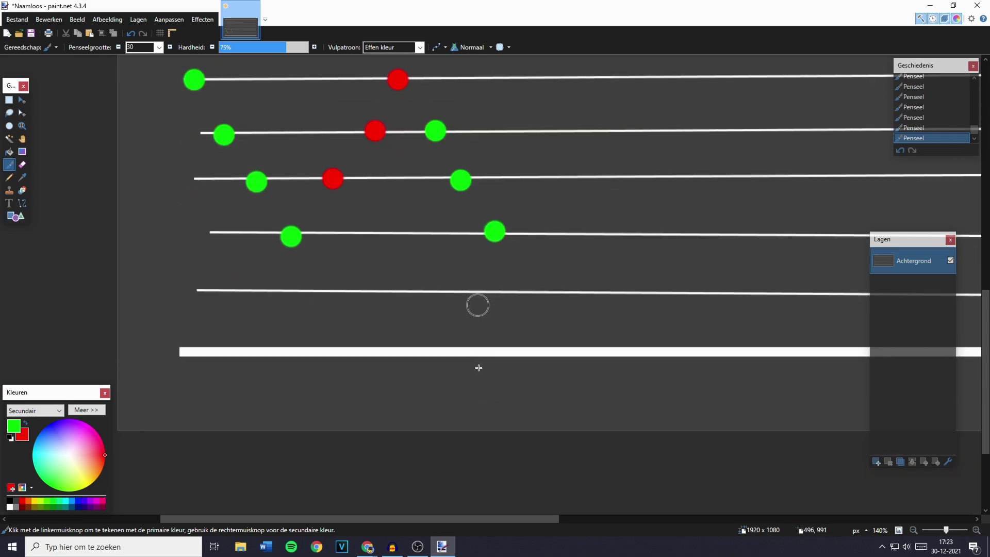
pyautogui.click(529, 297)
pyautogui.click(567, 352)
pyautogui.keyDown('ctrl'); pyautogui.scroll(-3, 440, 367); pyautogui.keyUp('ctrl')
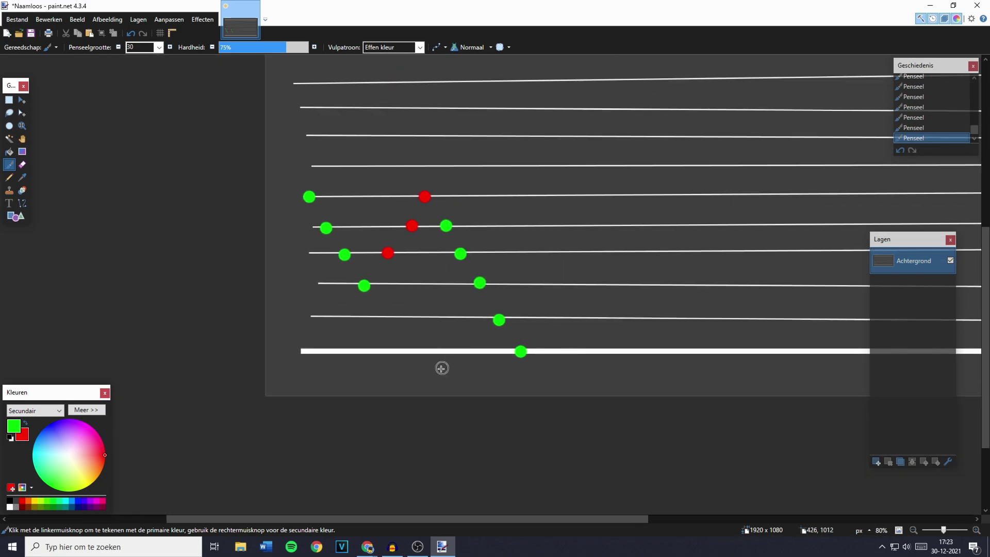
pyautogui.keyDown('ctrl'); pyautogui.scroll(3, 453, 327); pyautogui.keyUp('ctrl')
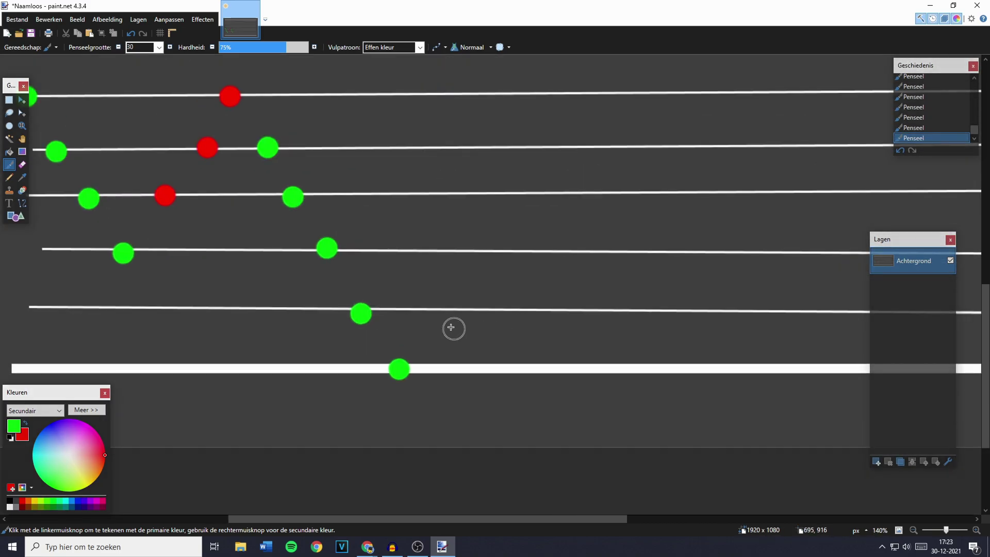
pyautogui.click(589, 369)
# Step: Paint four red dots climbing from the fifth line to the second, undoing and redoing the last
pyautogui.rightClick(622, 312)
pyautogui.rightClick(653, 252)
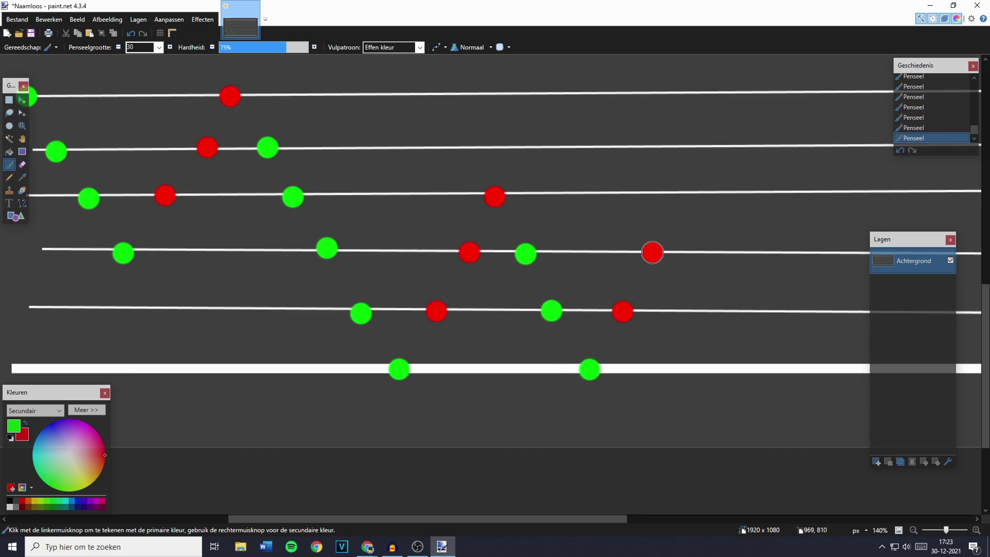
pyautogui.rightClick(679, 197)
pyautogui.rightClick(698, 149)
pyautogui.keyDown('ctrl'); pyautogui.scroll(-4, 645, 155); pyautogui.keyUp('ctrl')
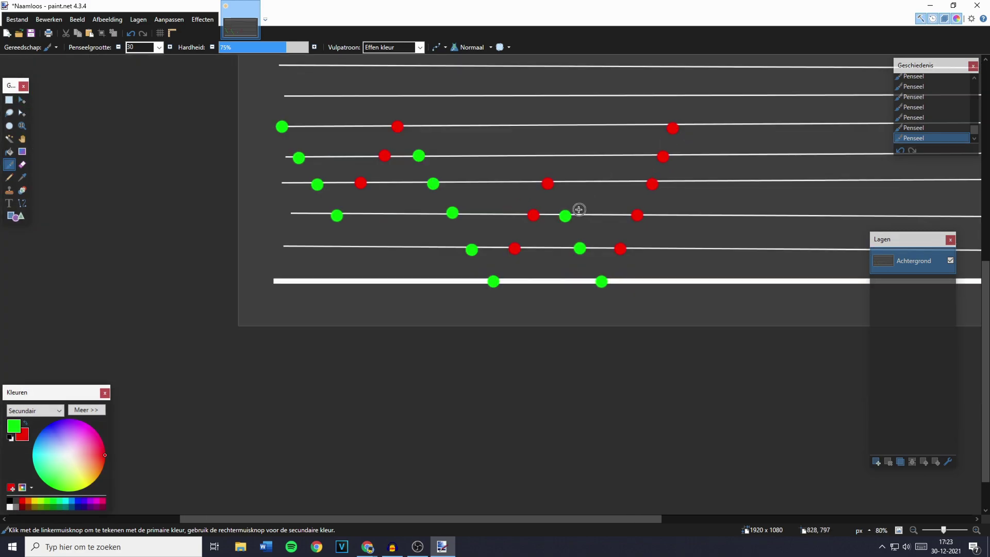
pyautogui.keyDown('ctrl'); pyautogui.scroll(3, 671, 191); pyautogui.keyUp('ctrl')
pyautogui.hotkey('ctrl', 'z')
pyautogui.hotkey('ctrl', 'y')
# Step: Add four yellow-green dots along the upper lines, then make red the secondary colour
pyautogui.keyDown('ctrl'); pyautogui.scroll(-2, 622, 277); pyautogui.keyUp('ctrl')
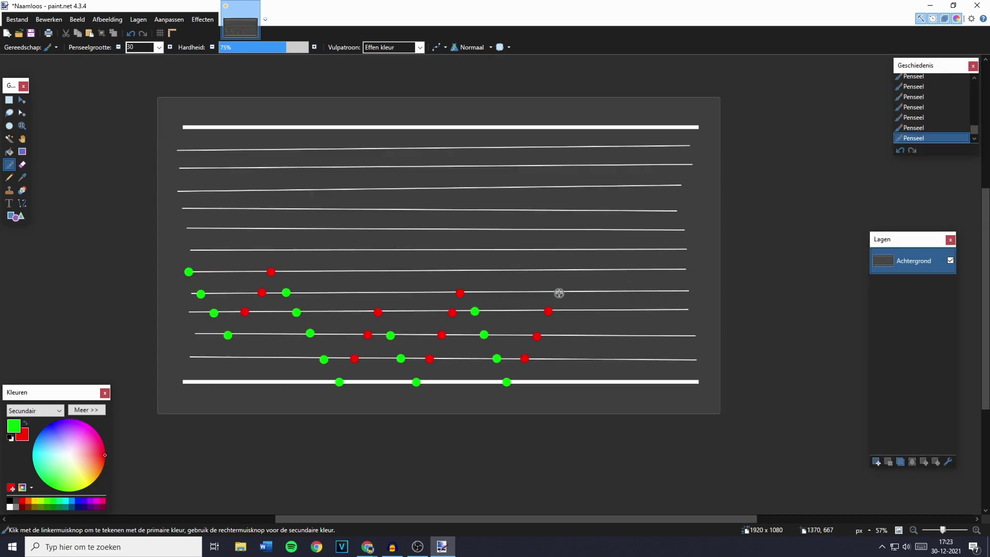
pyautogui.keyDown('ctrl'); pyautogui.scroll(3, 559, 293); pyautogui.keyUp('ctrl')
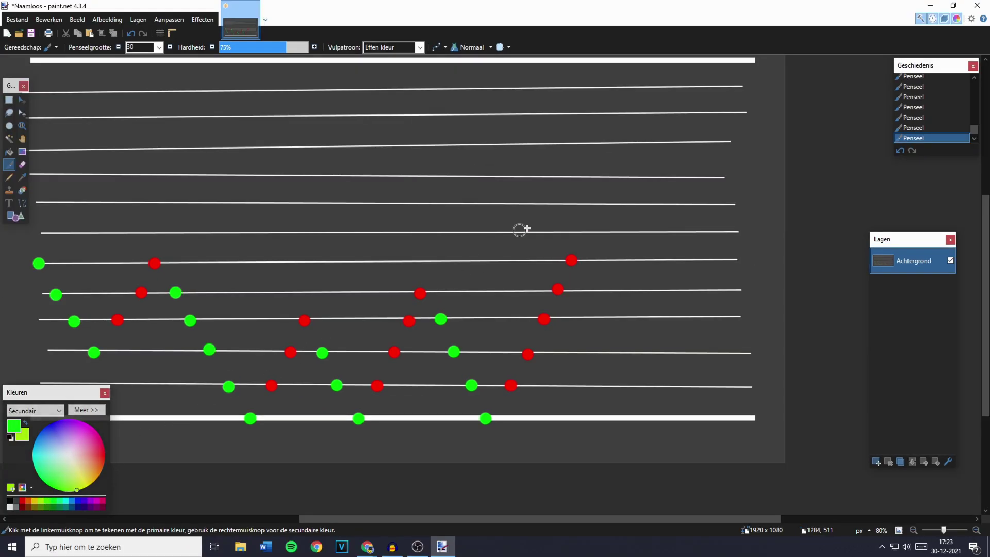
pyautogui.scroll(1, 562, 240)
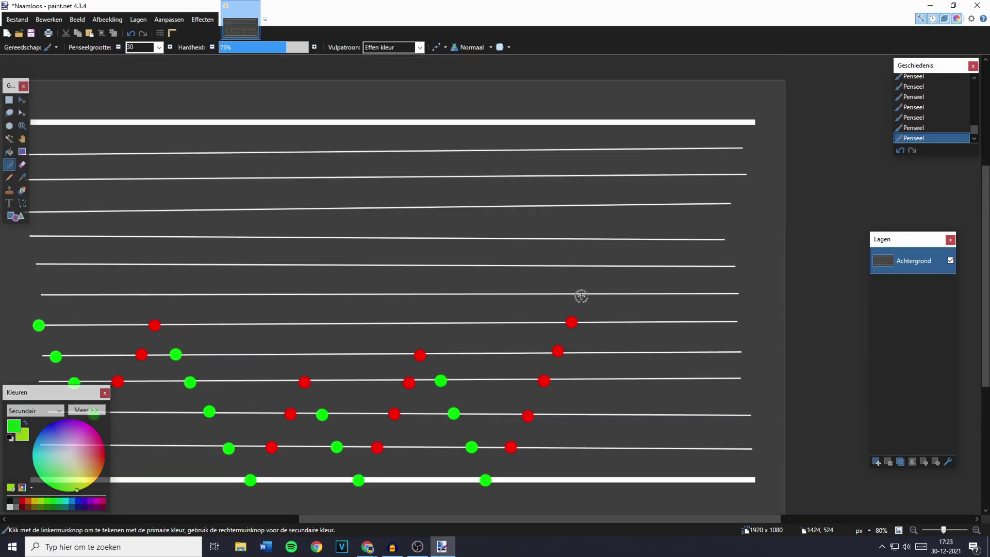
pyautogui.rightClick(603, 240)
pyautogui.rightClick(616, 206)
pyautogui.rightClick(623, 178)
pyautogui.rightClick(631, 152)
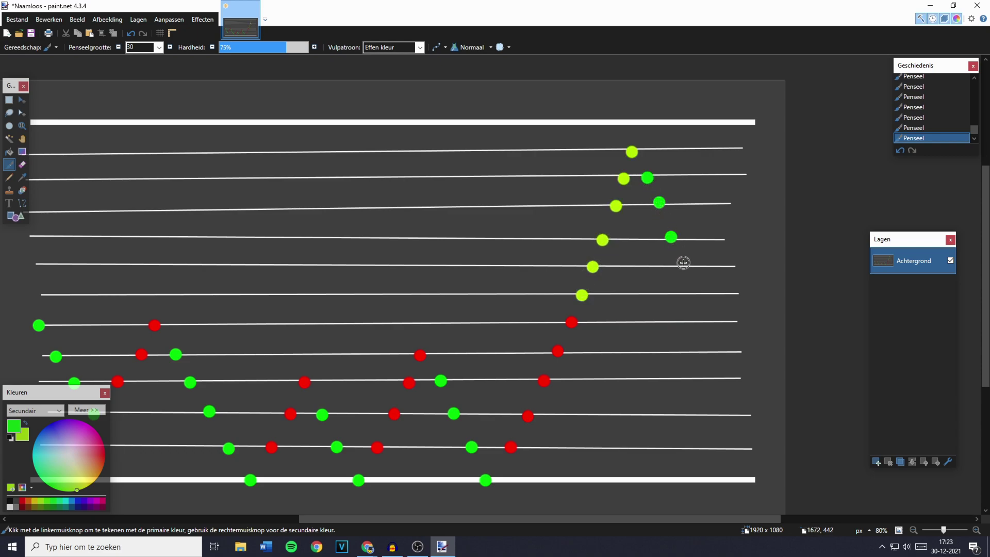
pyautogui.rightClick(22, 500)
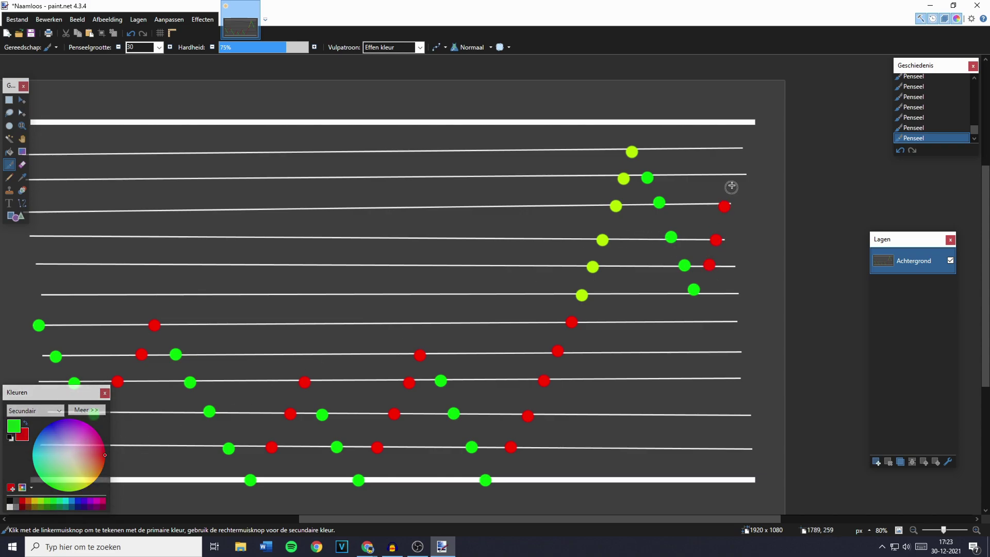
pyautogui.keyDown('ctrl'); pyautogui.scroll(-2, 728, 173); pyautogui.keyUp('ctrl')
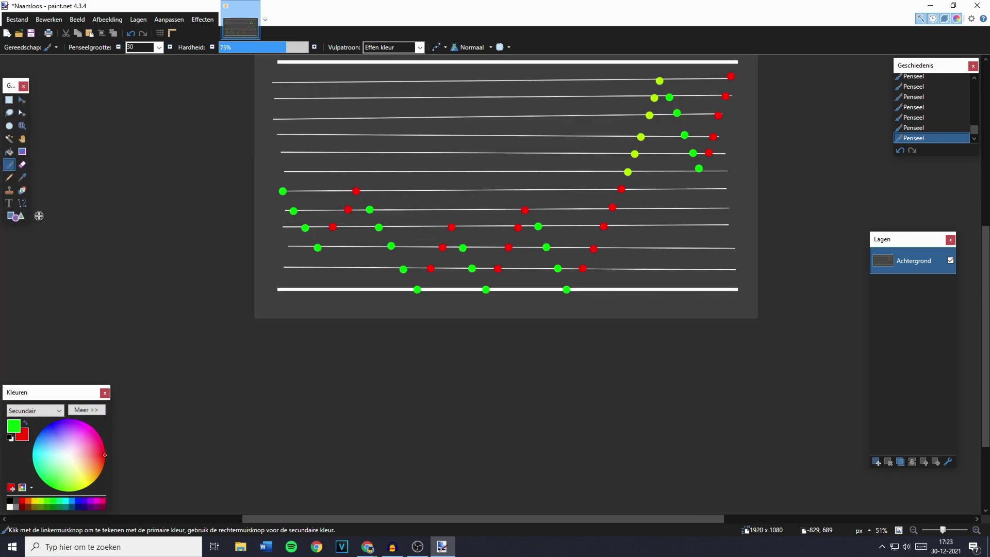
# Step: Switch to the Line/Curve tool painting in cyan at width 9
pyautogui.click(24, 207)
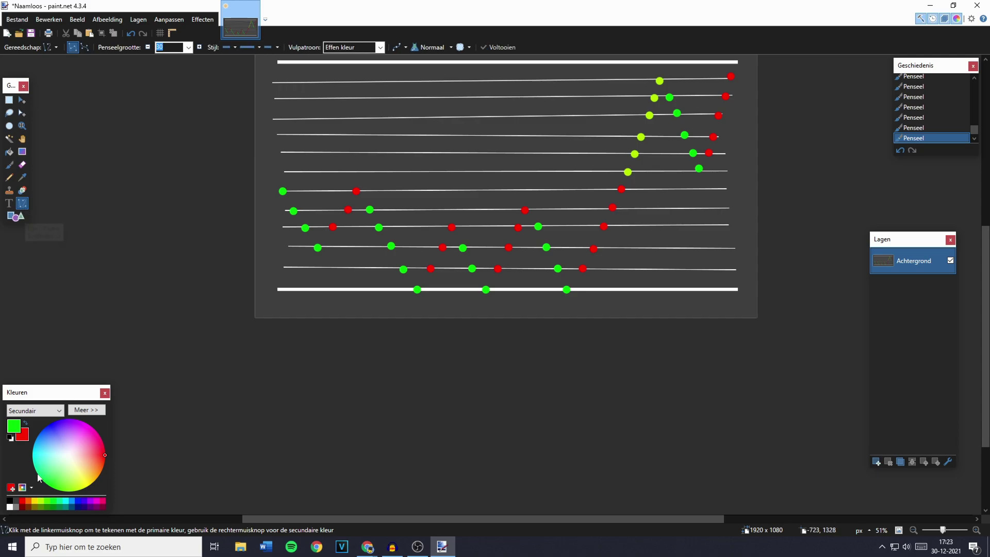
pyautogui.rightClick(65, 501)
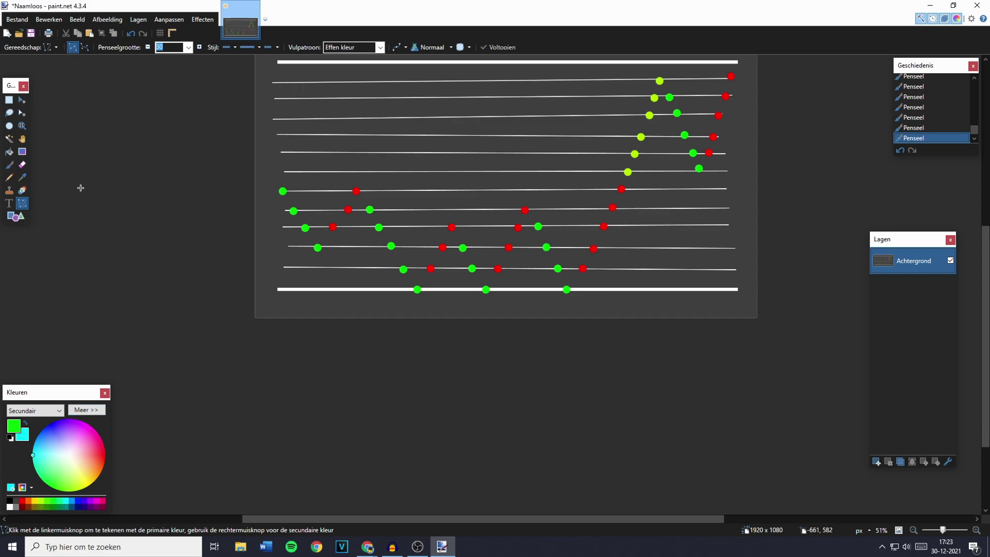
pyautogui.click(26, 423)
pyautogui.write('9')
pyautogui.keyDown('ctrl'); pyautogui.scroll(5, 339, 228); pyautogui.keyUp('ctrl')
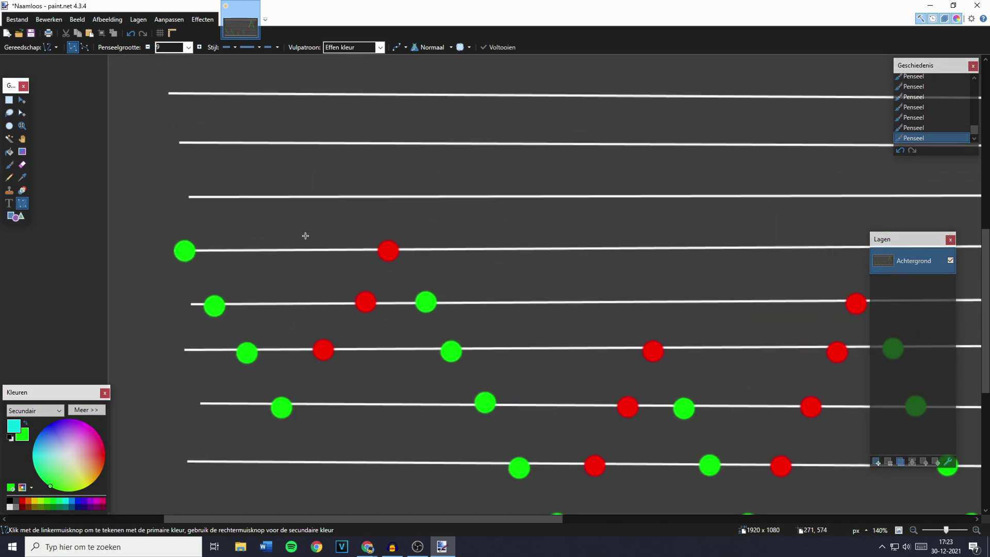
pyautogui.scroll(-3, 276, 276)
# Step: Draw three cyan lines joining green dots to red dots, up to the top red dot
pyautogui.moveTo(282, 343); pyautogui.dragTo(320, 289)
pyautogui.click(258, 294)
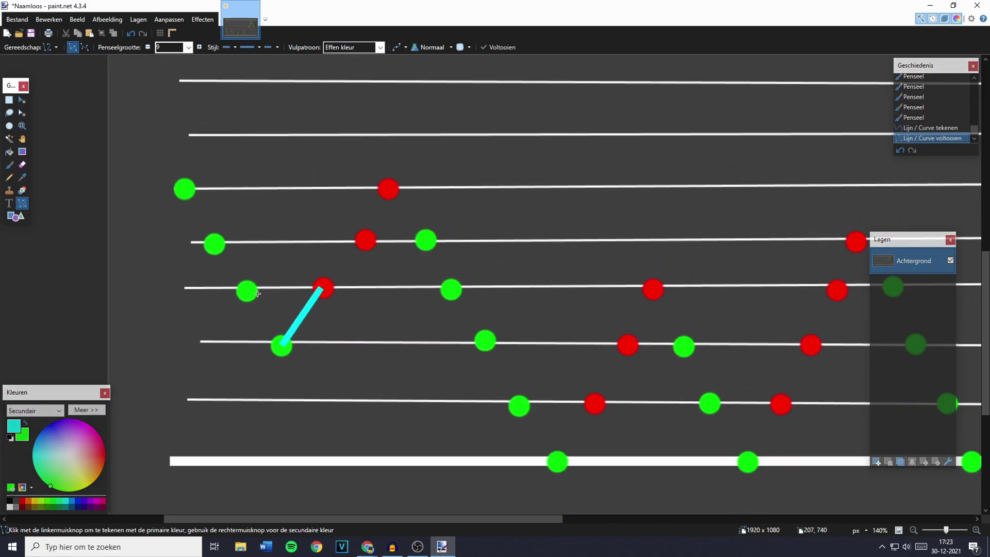
pyautogui.moveTo(248, 292); pyautogui.dragTo(364, 240)
pyautogui.click(254, 233)
pyautogui.moveTo(215, 241)
pyautogui.mouseDown()
pyautogui.moveTo(360, 206)
pyautogui.moveTo(384, 189)
pyautogui.mouseUp()
pyautogui.click(398, 196)
# Step: Draw a long cyan line from the left green dot to the yellow-green dot
pyautogui.scroll(-3, 412, 216)
pyautogui.scroll(3, 243, 255)
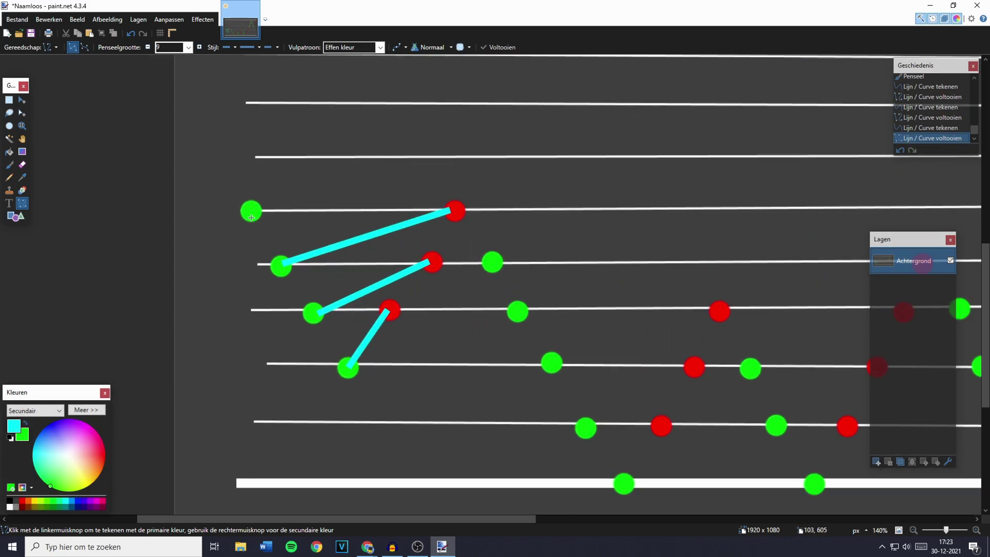
pyautogui.scroll(-3, 251, 217)
pyautogui.scroll(2, 283, 210)
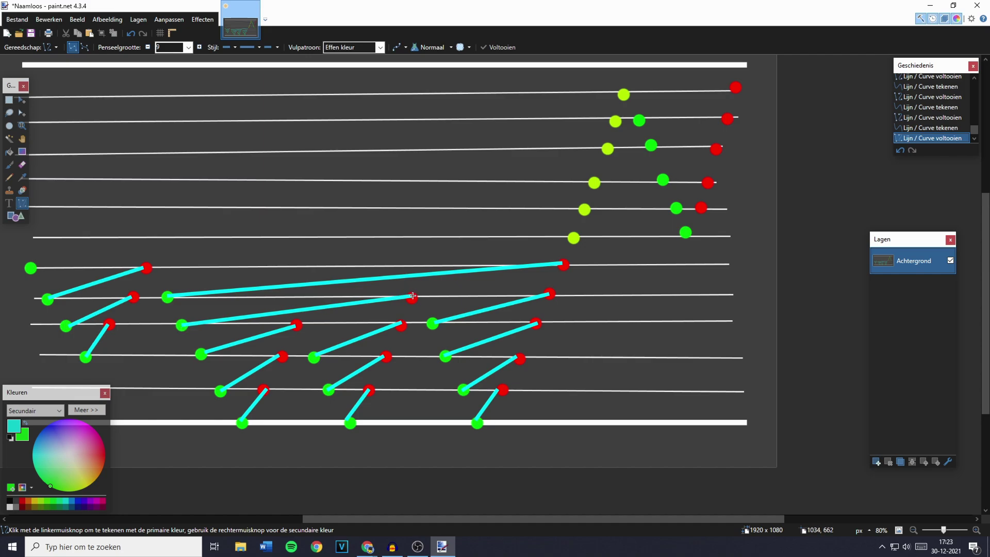
pyautogui.scroll(2, 445, 288)
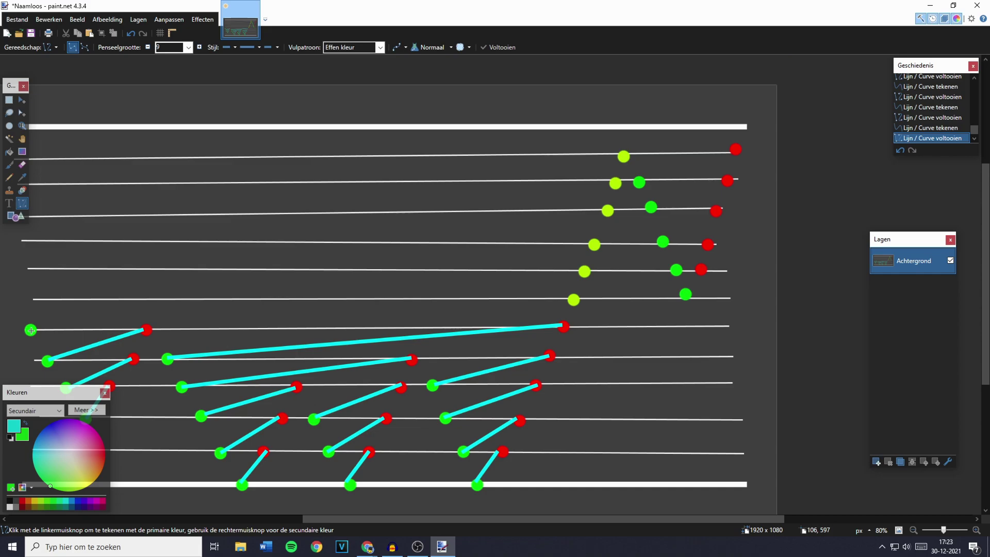
pyautogui.moveTo(31, 330); pyautogui.dragTo(574, 299)
pyautogui.scroll(8, 587, 287)
pyautogui.scroll(-6, 463, 323)
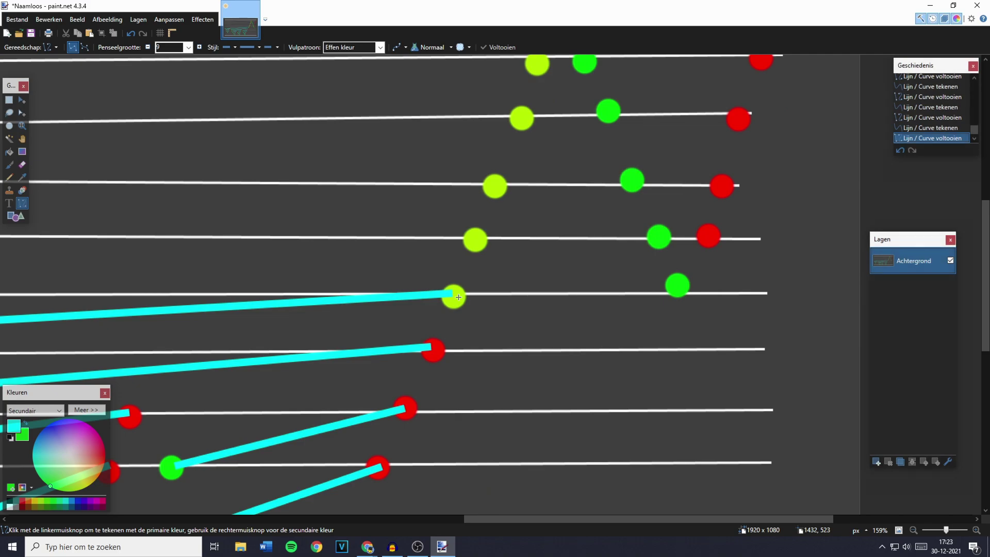
pyautogui.scroll(4, 464, 320)
pyautogui.scroll(1, 463, 320)
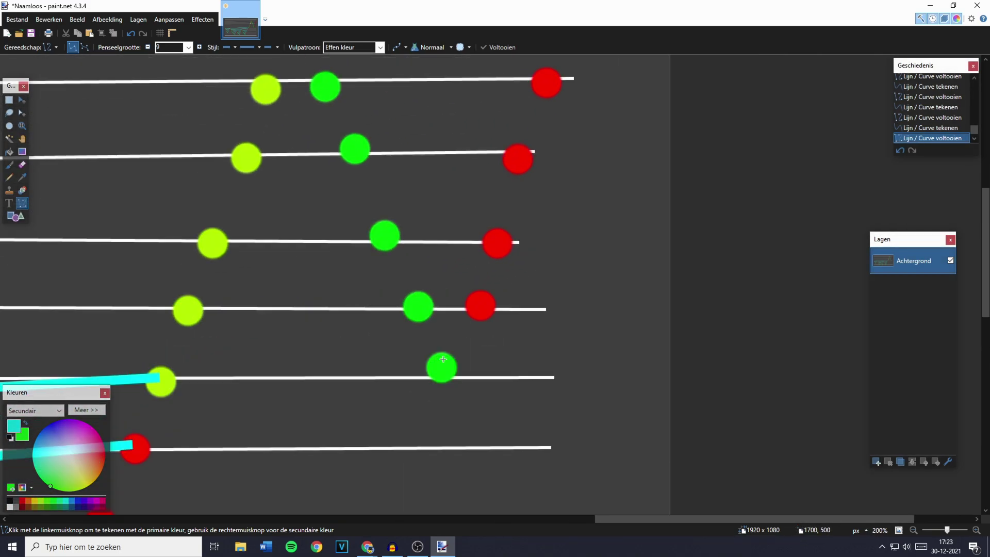
# Step: Draw the remaining cyan lines from each green dot up to its red partner
pyautogui.moveTo(442, 360); pyautogui.dragTo(478, 300)
pyautogui.moveTo(418, 304); pyautogui.dragTo(499, 239)
pyautogui.click(387, 232)
pyautogui.moveTo(387, 232); pyautogui.dragTo(517, 160)
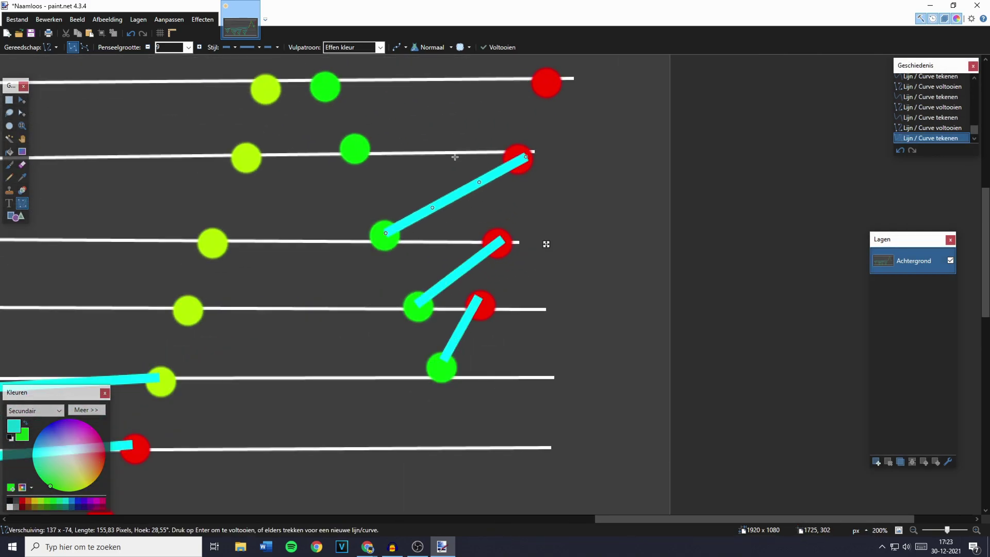
pyautogui.scroll(2, 464, 207)
pyautogui.moveTo(356, 266); pyautogui.dragTo(550, 209)
pyautogui.moveTo(327, 208); pyautogui.dragTo(547, 131)
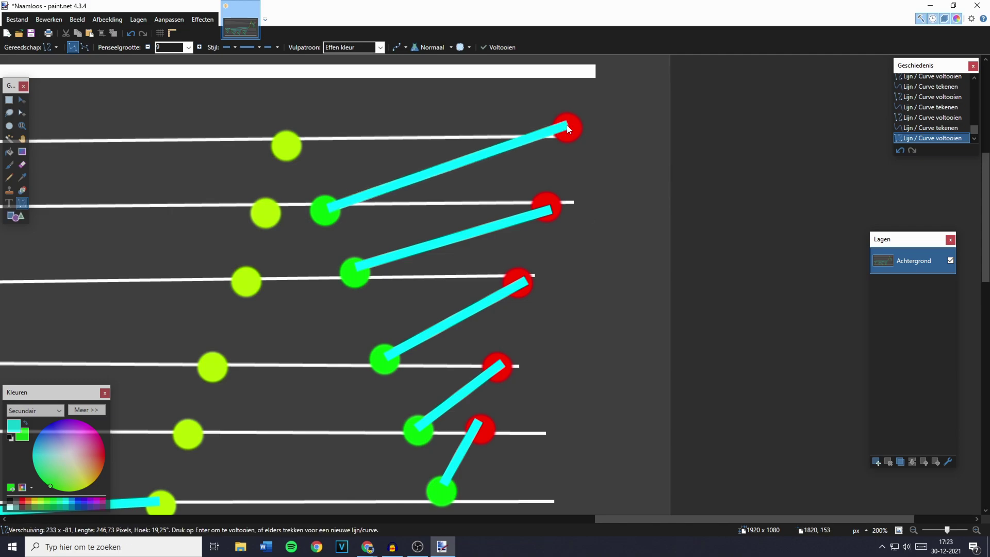
pyautogui.scroll(-6, 614, 195)
pyautogui.scroll(2, 387, 233)
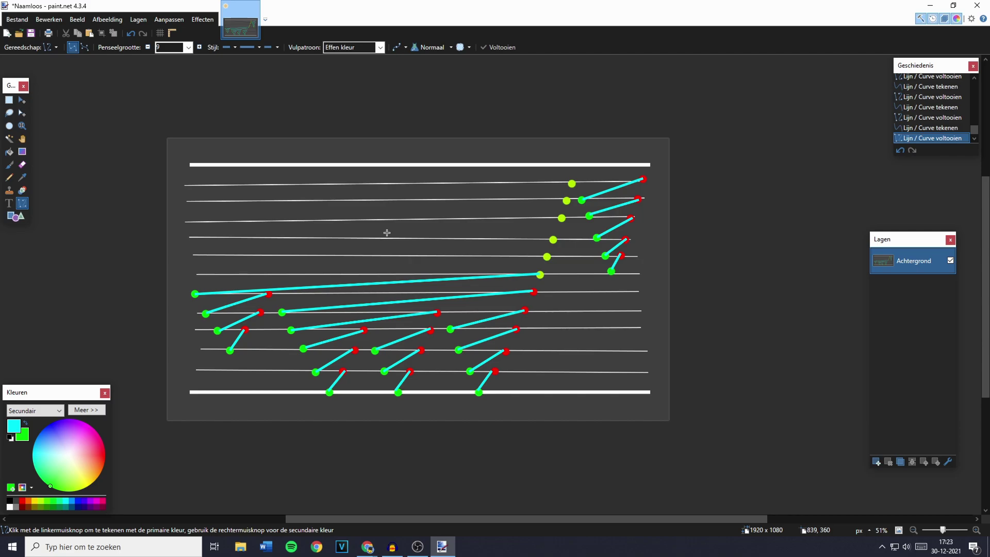
# Step: Use Rectangle Select to mark the diagram from the top line down to the bottom line
pyautogui.press('s')
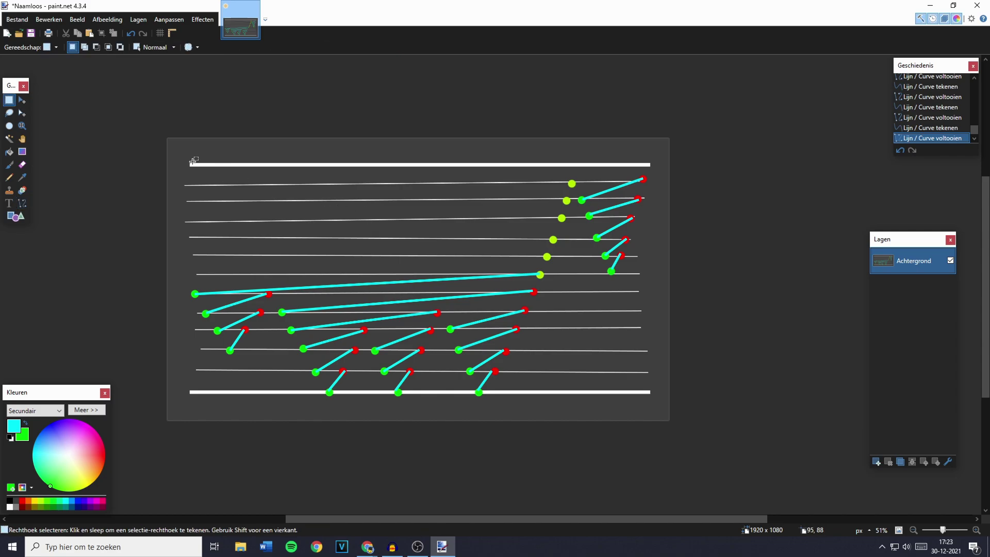
pyautogui.moveTo(188, 157); pyautogui.dragTo(660, 167)
pyautogui.click(643, 278)
pyautogui.moveTo(642, 278); pyautogui.dragTo(204, 275)
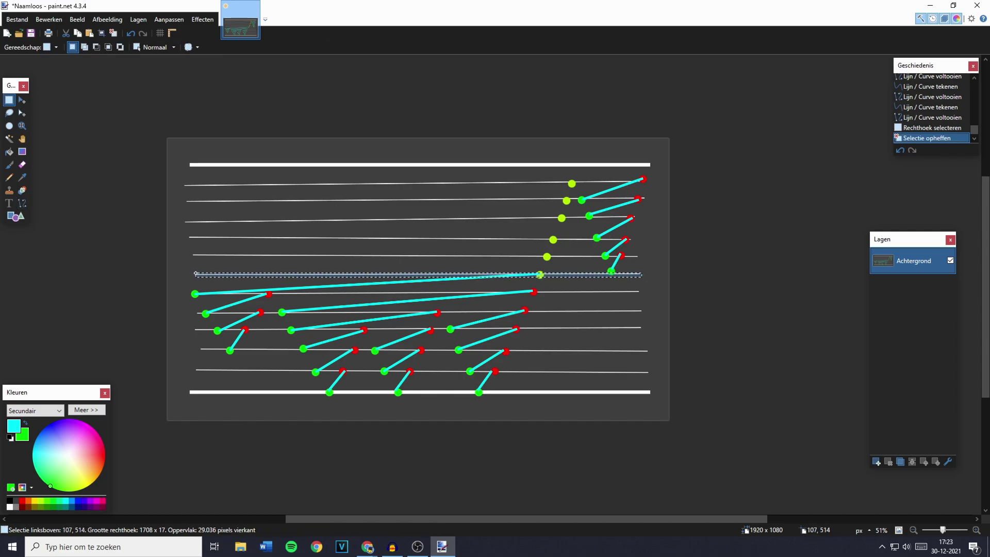
pyautogui.click(187, 392)
pyautogui.moveTo(187, 392)
pyautogui.mouseDown()
pyautogui.moveTo(654, 389)
pyautogui.moveTo(361, 269)
pyautogui.moveTo(186, 163)
pyautogui.mouseUp()
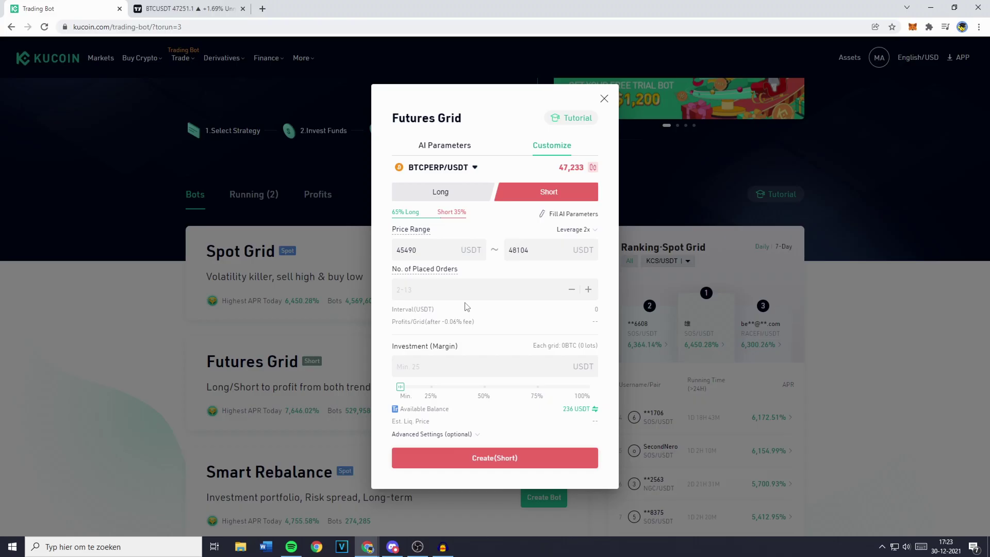
# Step: Enter 13 in No. of Placed Orders, then clear and retype 13
pyautogui.click(420, 287)
pyautogui.write('13')
pyautogui.click(469, 318)
pyautogui.doubleClick(418, 289)
pyautogui.press('BackSpace')
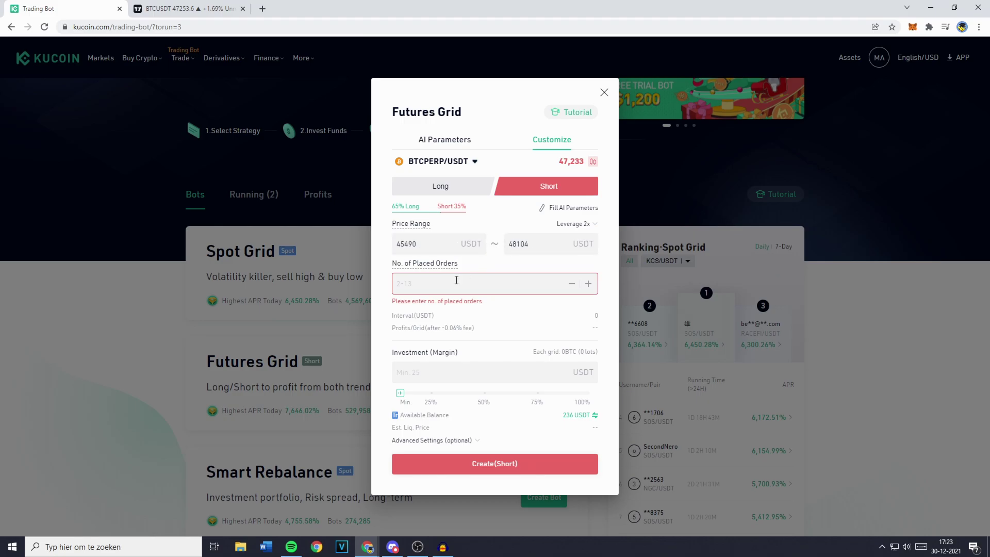
pyautogui.write('13')
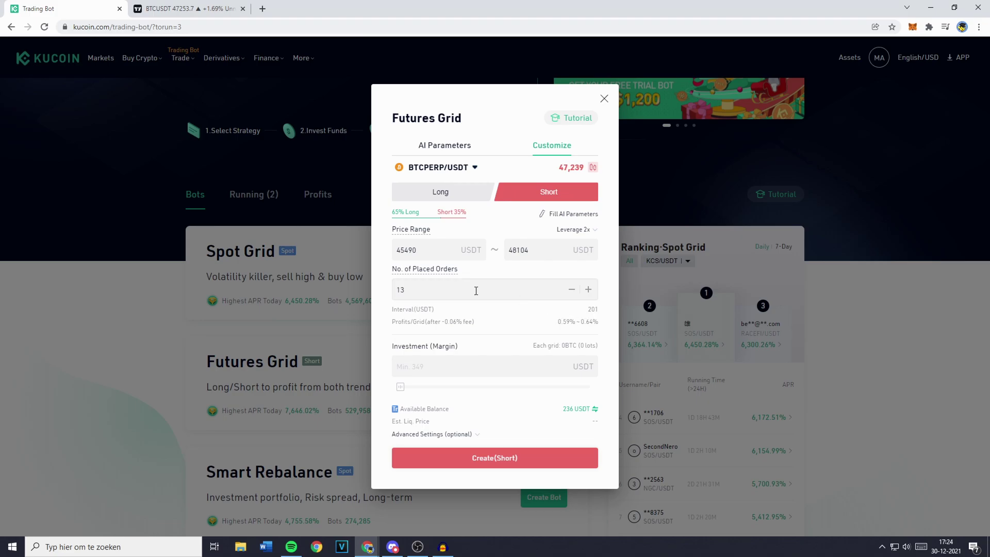
# Step: Edit the order count to 3 and back to 13, applying a 201 USDT grid interval
pyautogui.click(469, 291)
pyautogui.moveTo(401, 290); pyautogui.dragTo(358, 290)
pyautogui.press('BackSpace')
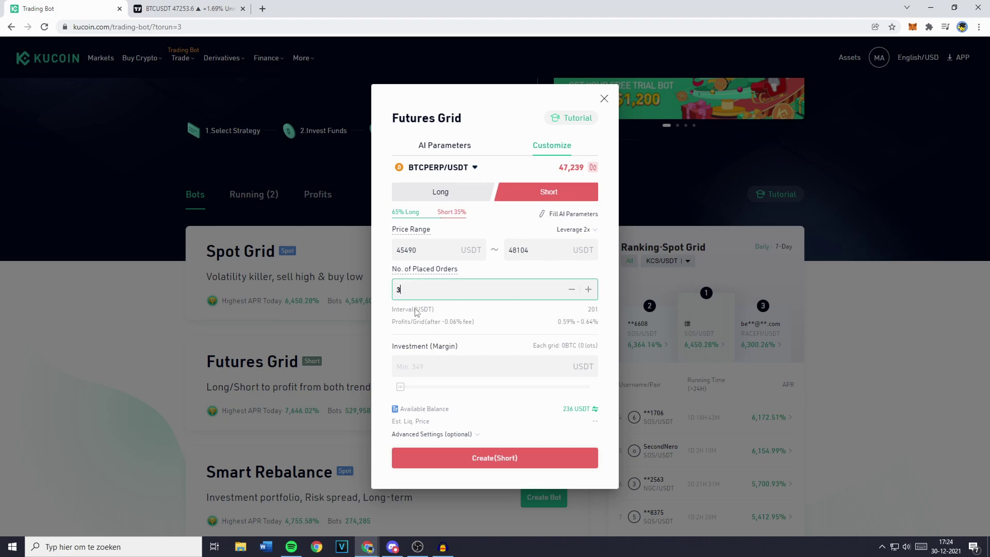
pyautogui.click(418, 312)
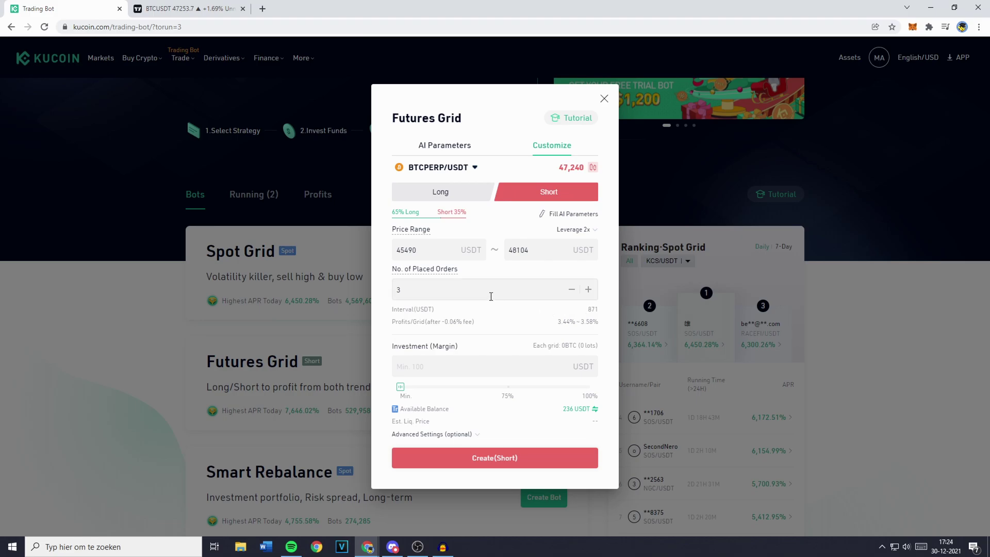
pyautogui.click(399, 288)
pyautogui.write('1')
pyautogui.click(437, 321)
# Step: Keep leverage at 2x and enter 350 USDT as the investment margin
pyautogui.click(573, 230)
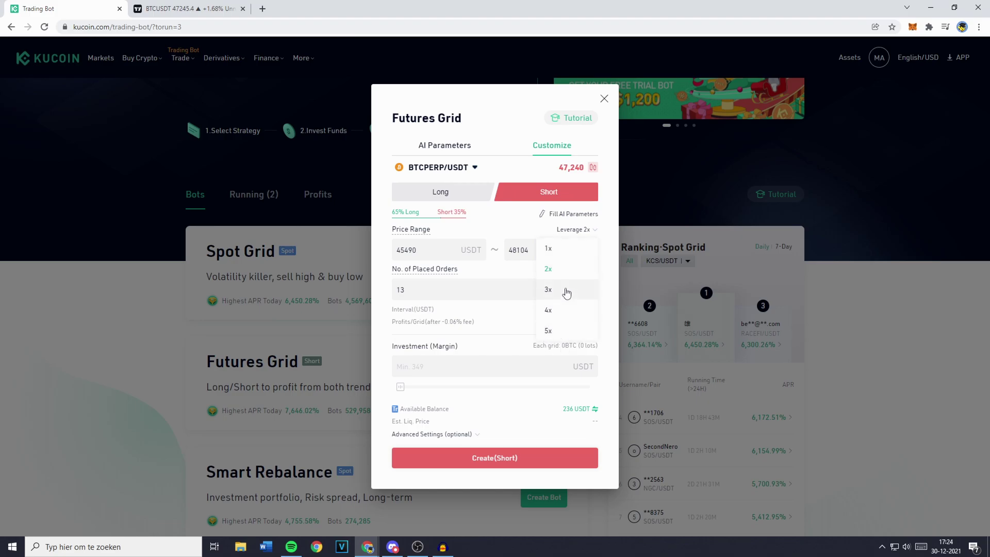
pyautogui.click(572, 270)
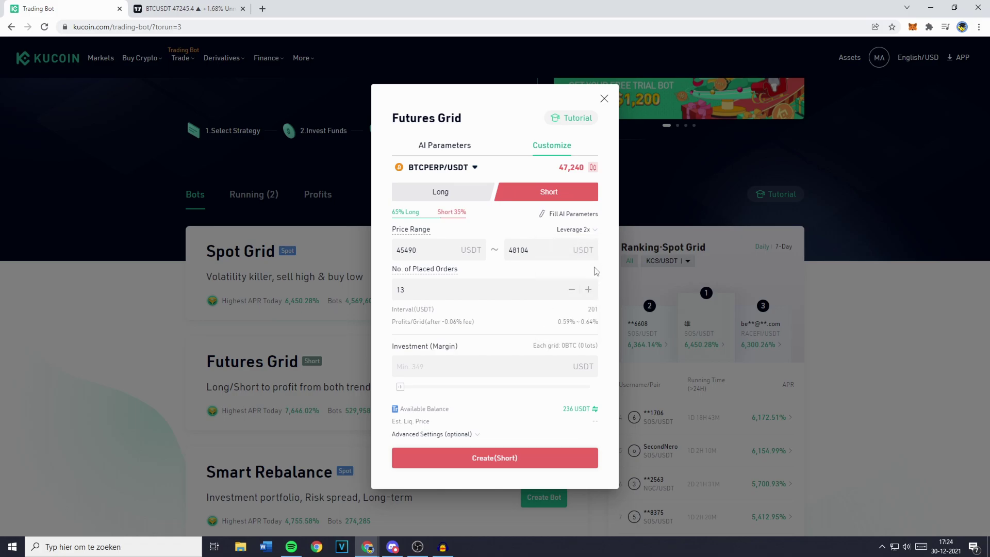
pyautogui.click(427, 367)
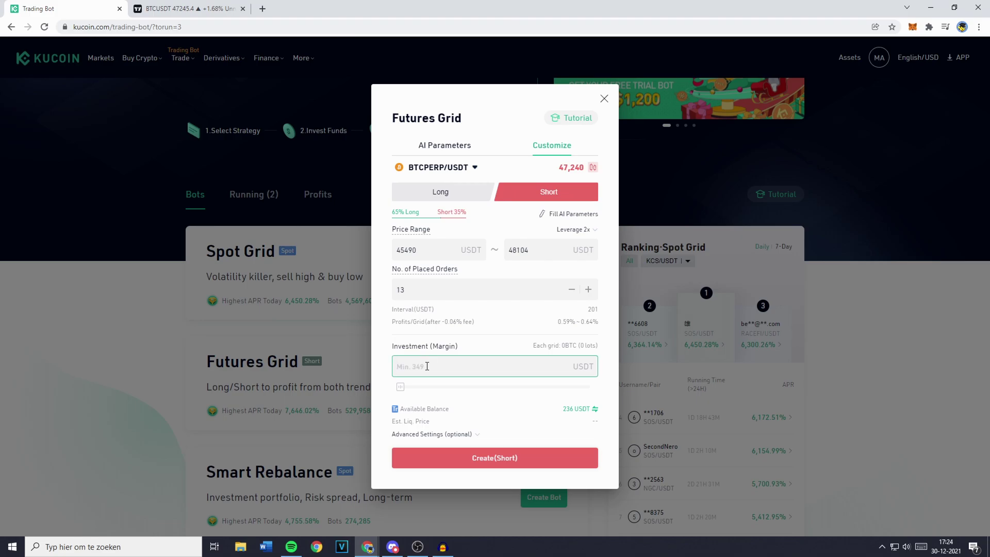
pyautogui.write('350')
pyautogui.click(388, 409)
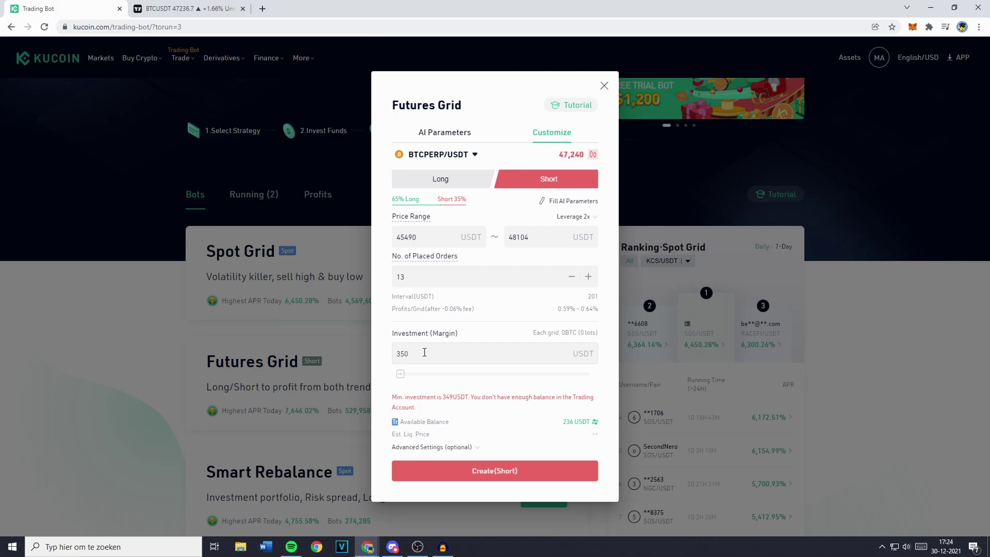
# Step: Expand Advanced Settings, enable Stop Price and Take profit price, and return to the BTCUSDT chart
pyautogui.click(431, 449)
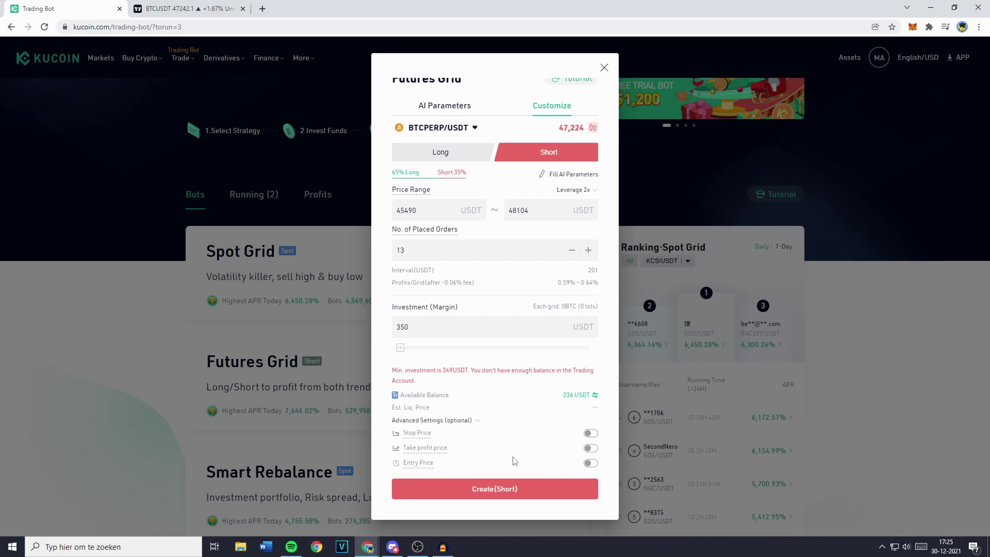
pyautogui.click(591, 448)
pyautogui.click(591, 432)
pyautogui.scroll(-1, 550, 415)
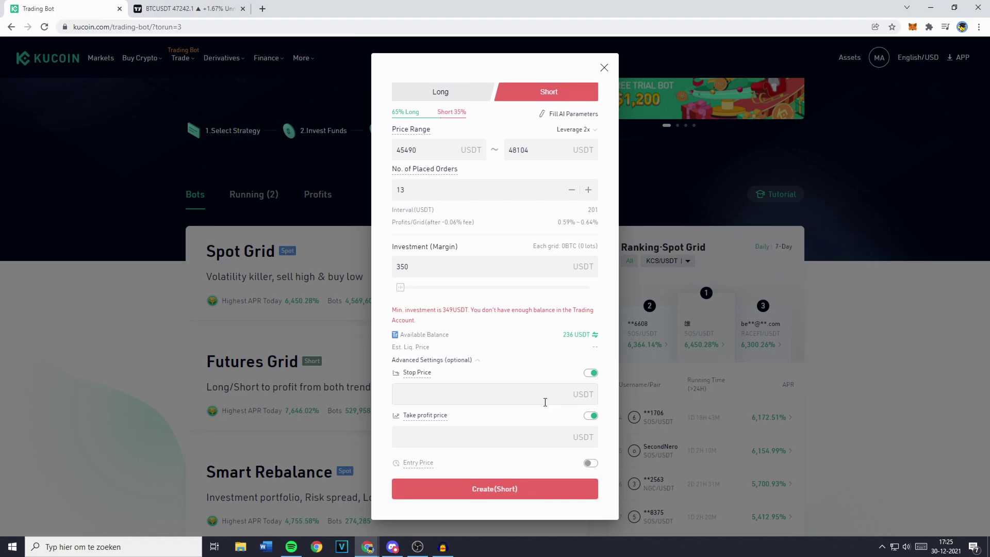
pyautogui.click(188, 9)
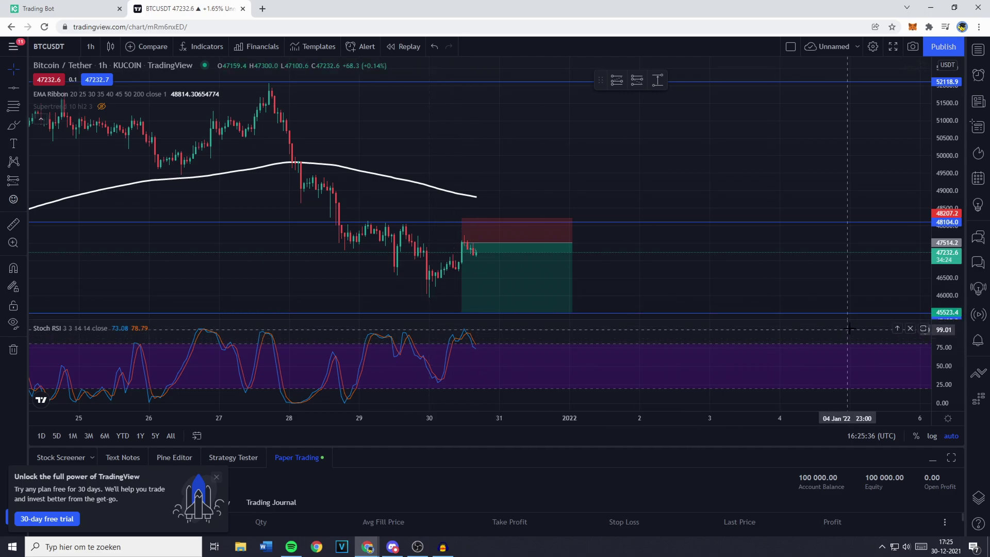
# Step: Select the lower horizontal price line on the BTCUSDT chart
pyautogui.click(418, 314)
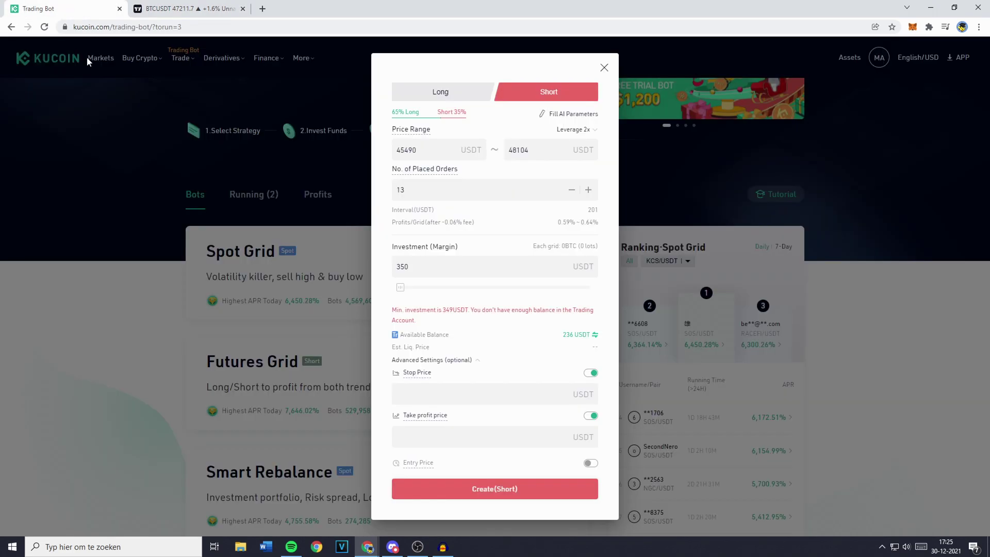
# Step: Copy the lower range price 45490 into Take profit price
pyautogui.hotkey('ctrl', 'Tab')
pyautogui.hotkey('ctrl', 'Tab')
pyautogui.hotkey('ctrl', 'Tab')
pyautogui.doubleClick(435, 150)
pyautogui.hotkey('ctrl', 'c')
pyautogui.click(383, 185)
pyautogui.click(445, 434)
pyautogui.hotkey('ctrl', 'v')
pyautogui.click(387, 429)
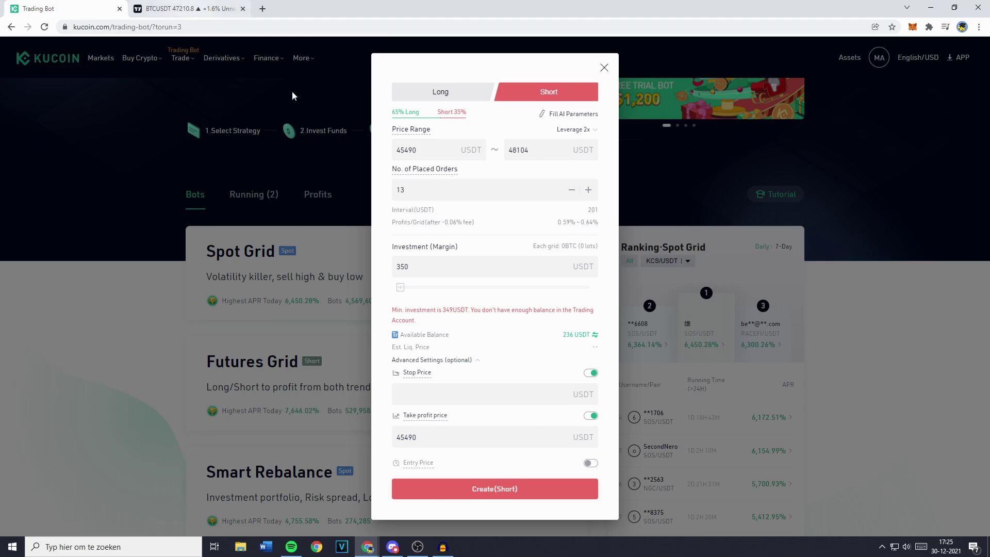
# Step: Copy the upper range price 48104 into Stop Price
pyautogui.doubleClick(518, 149)
pyautogui.click(393, 395)
pyautogui.write('48104')
pyautogui.scroll(2, 392, 390)
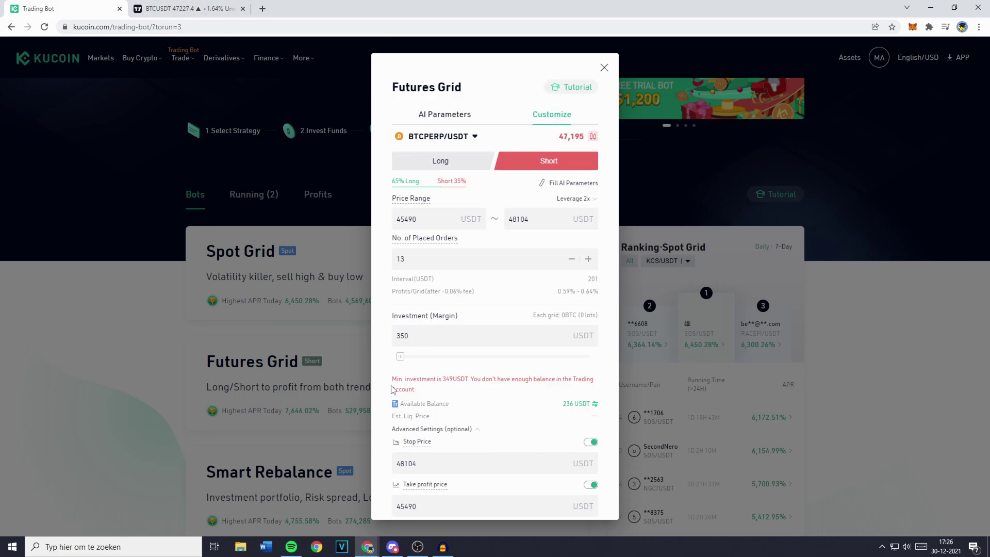
pyautogui.scroll(-2, 467, 299)
pyautogui.scroll(2, 464, 333)
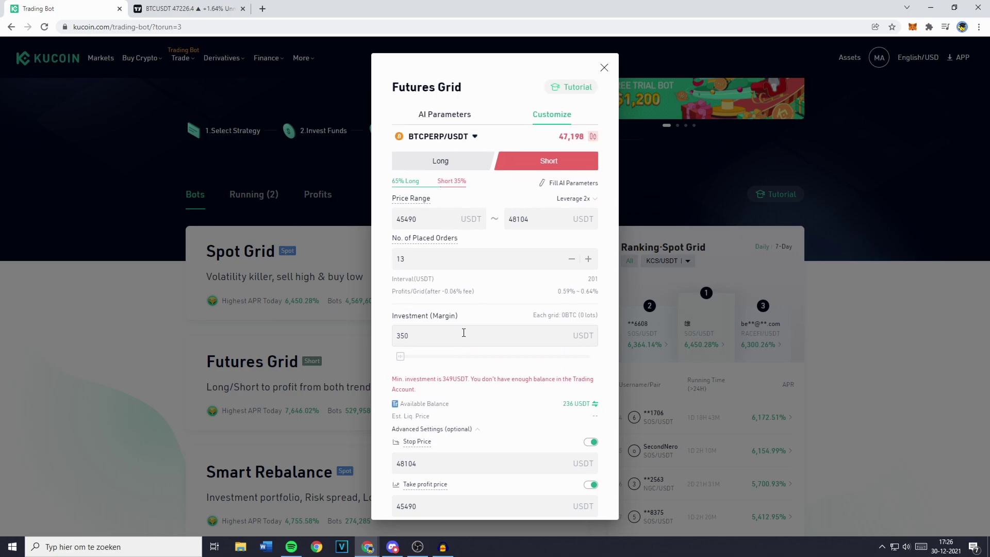